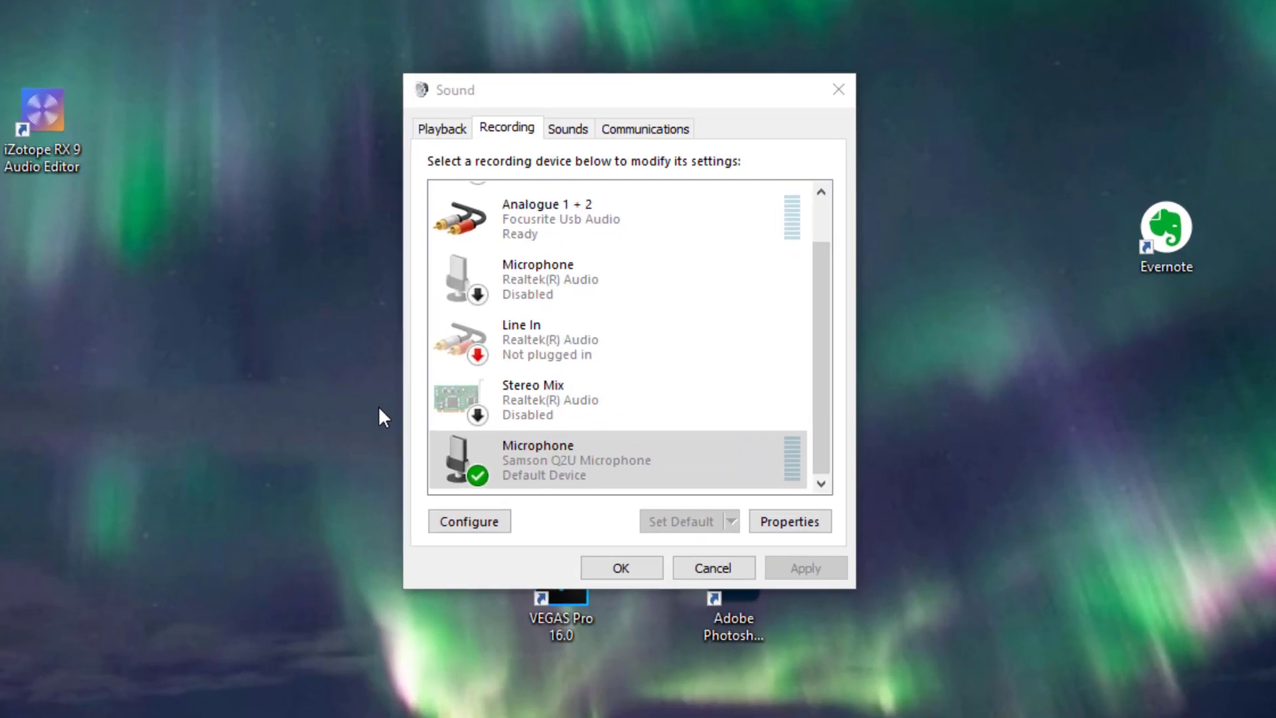
Check the Samson Q2U microphone's recording level in its Levels properties
{"action": "left_click", "coordinate": [605, 470]}
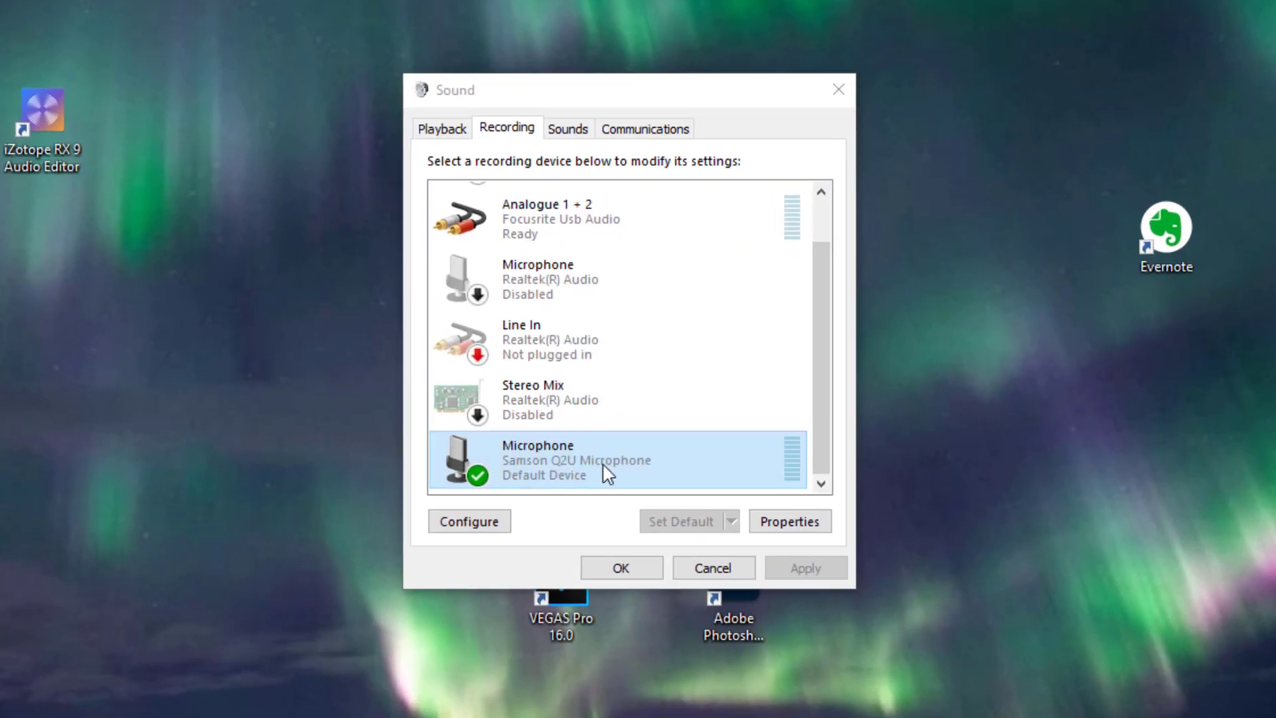
{"action": "left_click", "coordinate": [783, 522]}
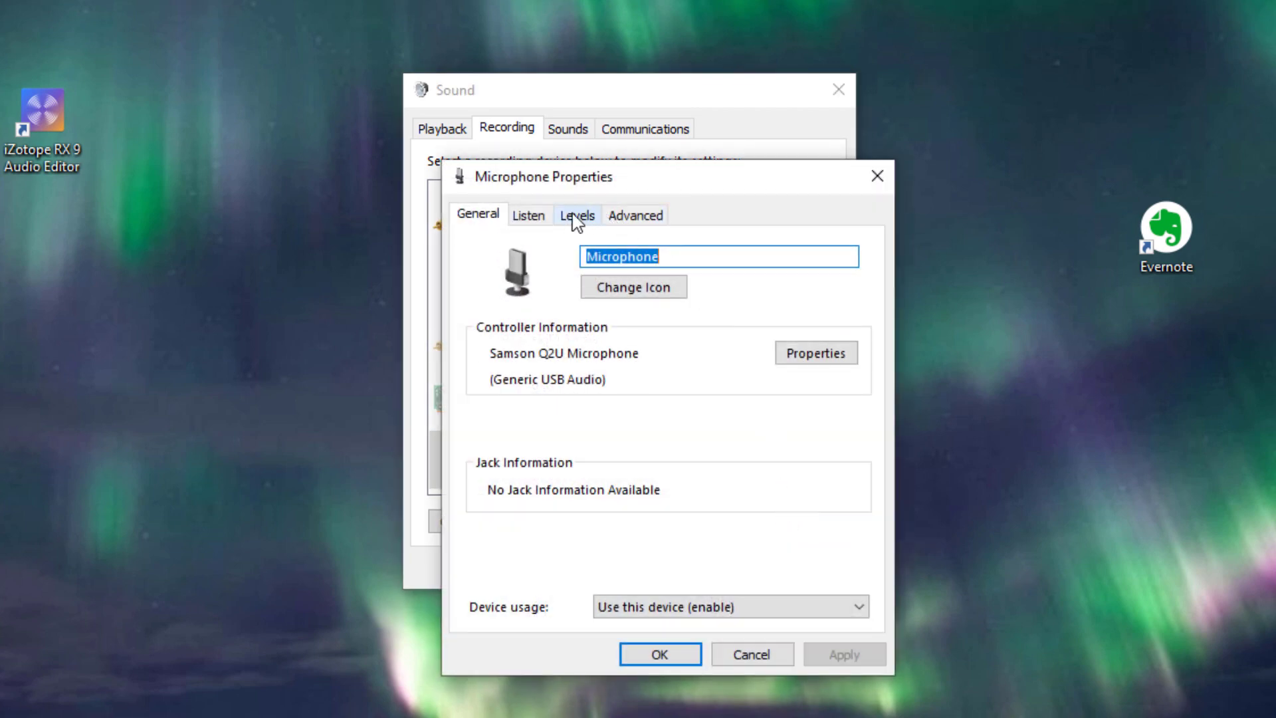
{"action": "left_click", "coordinate": [576, 217]}
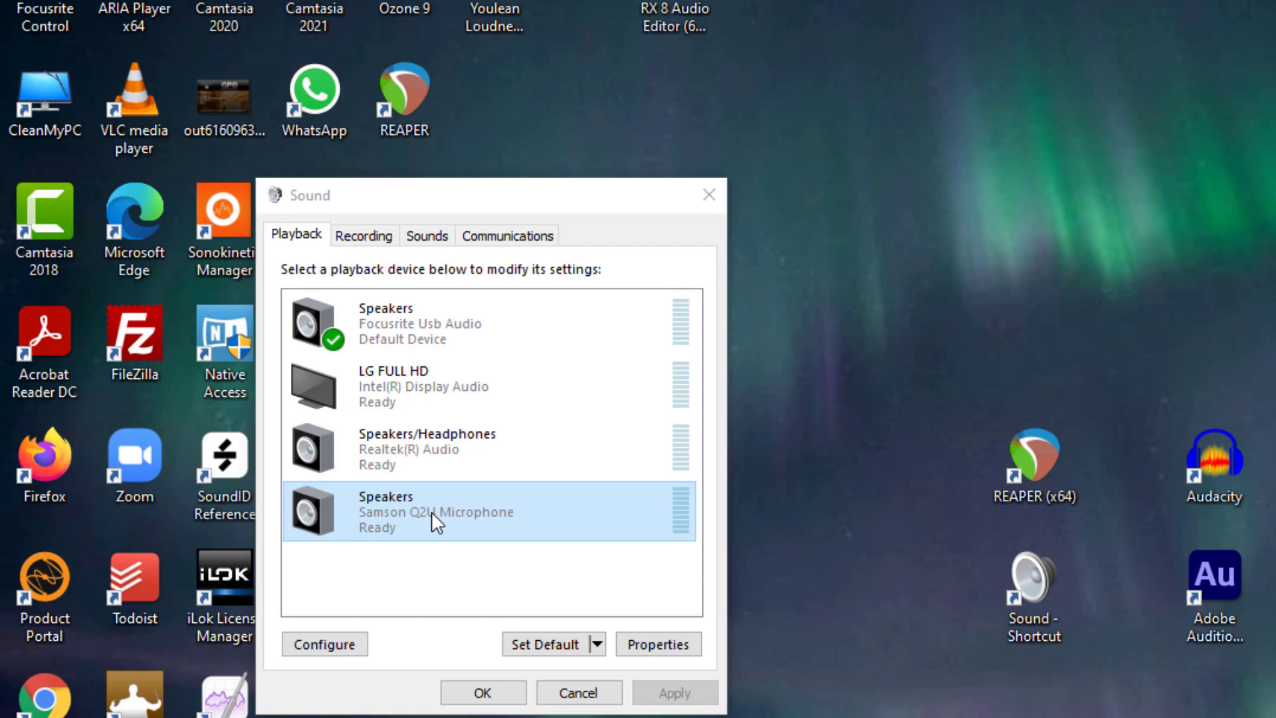
Raise the Samson Q2U speakers' level from 26 to 71
{"action": "left_click", "coordinate": [657, 643]}
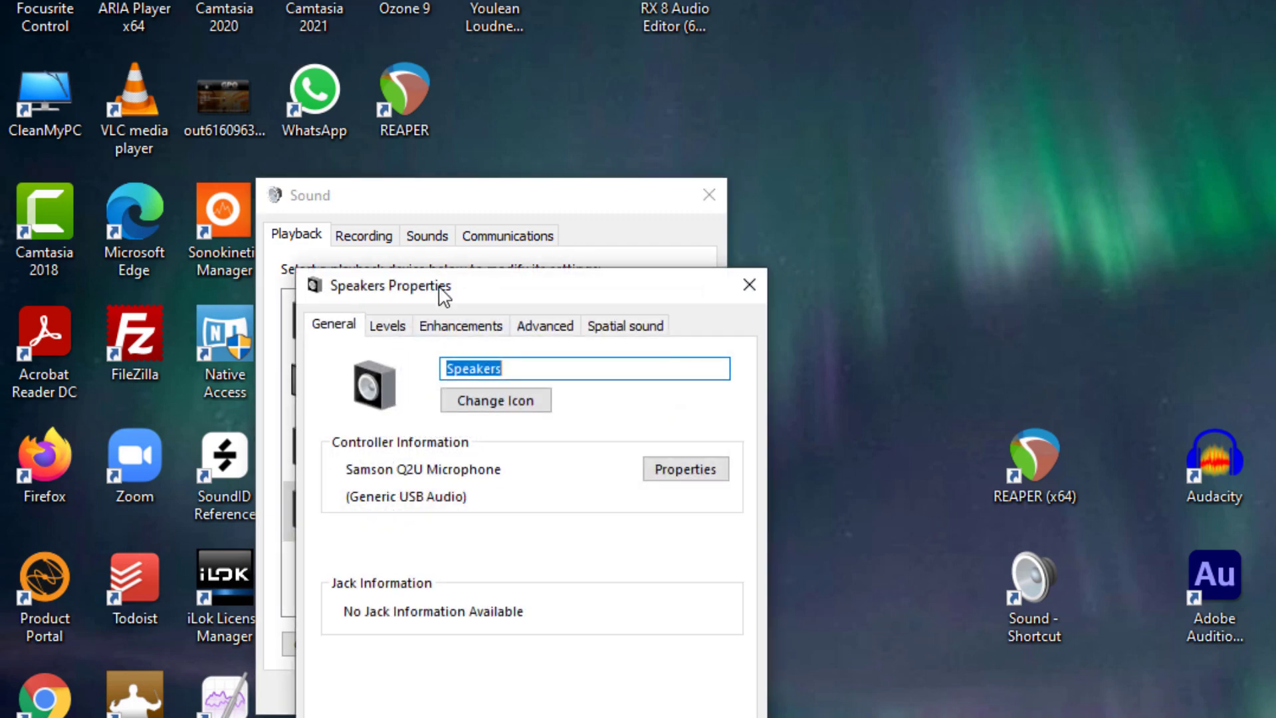
{"action": "left_click", "coordinate": [388, 327]}
{"action": "left_click_drag", "start_coordinate": [399, 402], "coordinate": [524, 412]}
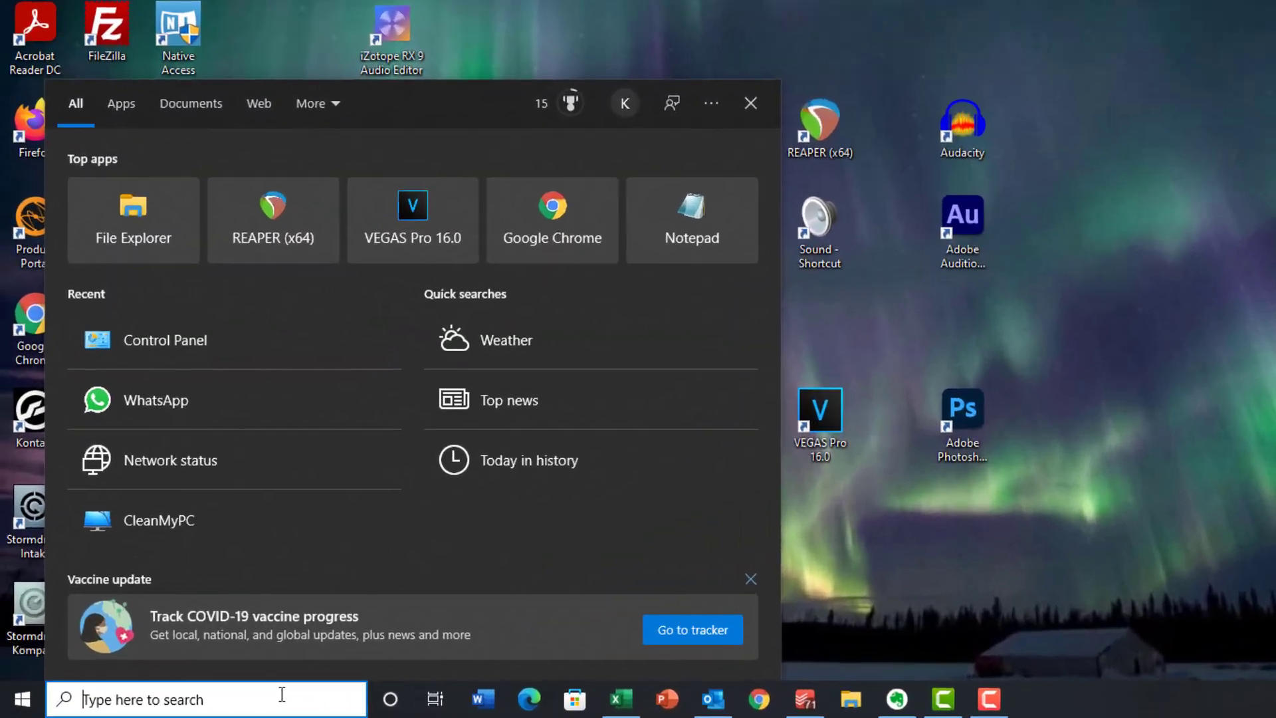
Open Control Panel, go to Hardware and Sound > Manage audio devices, and centre the Sound dialog
{"action": "type", "text": "control"}
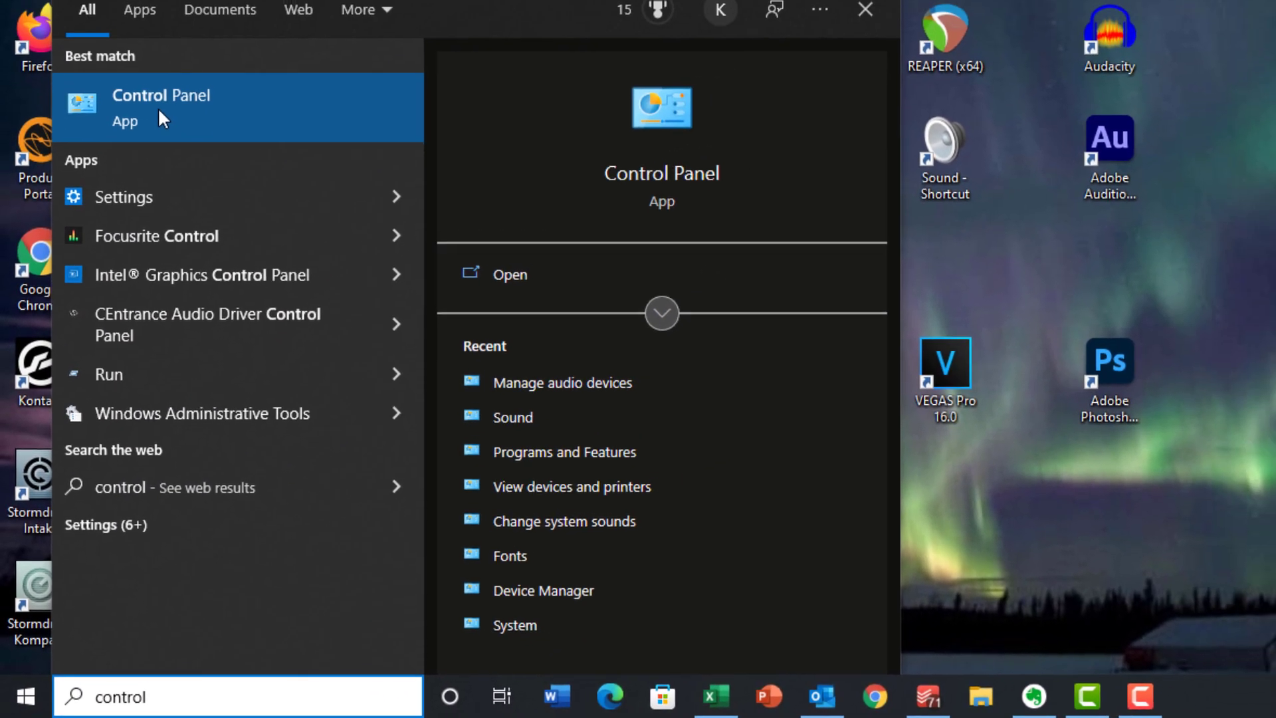
{"action": "left_click", "coordinate": [152, 33]}
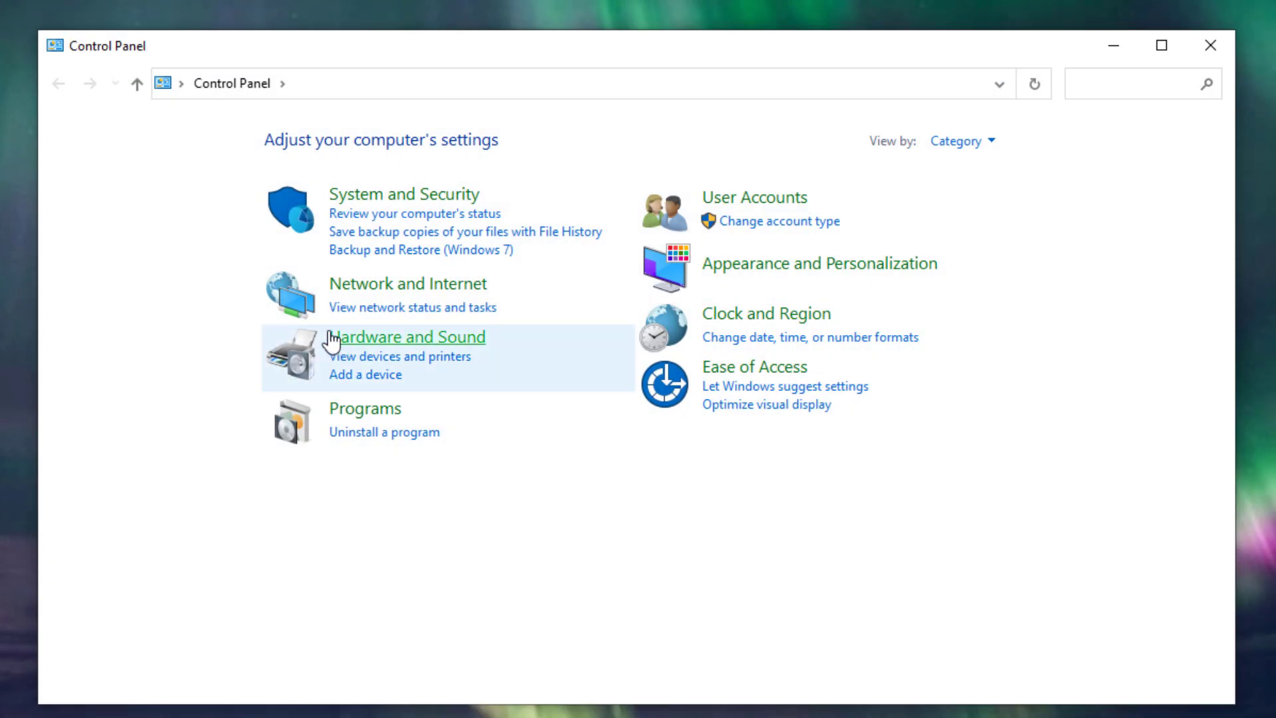
{"action": "left_click", "coordinate": [427, 339]}
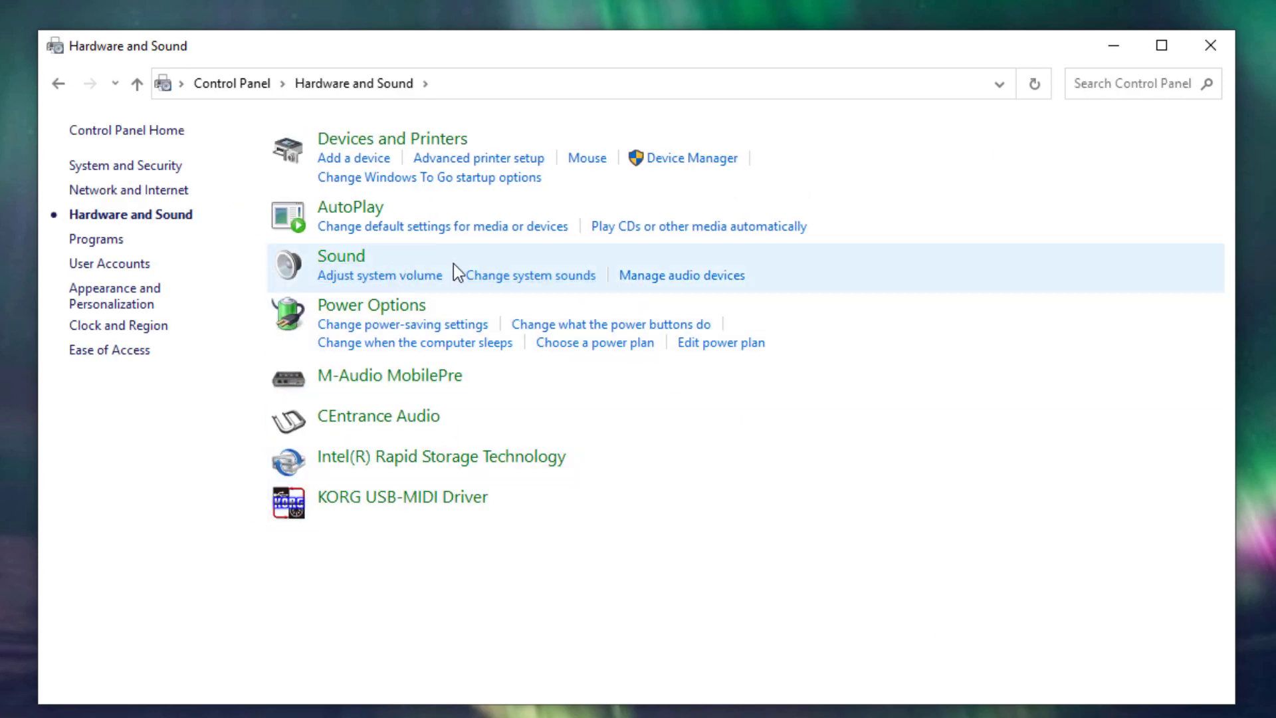
{"action": "left_click", "coordinate": [675, 278]}
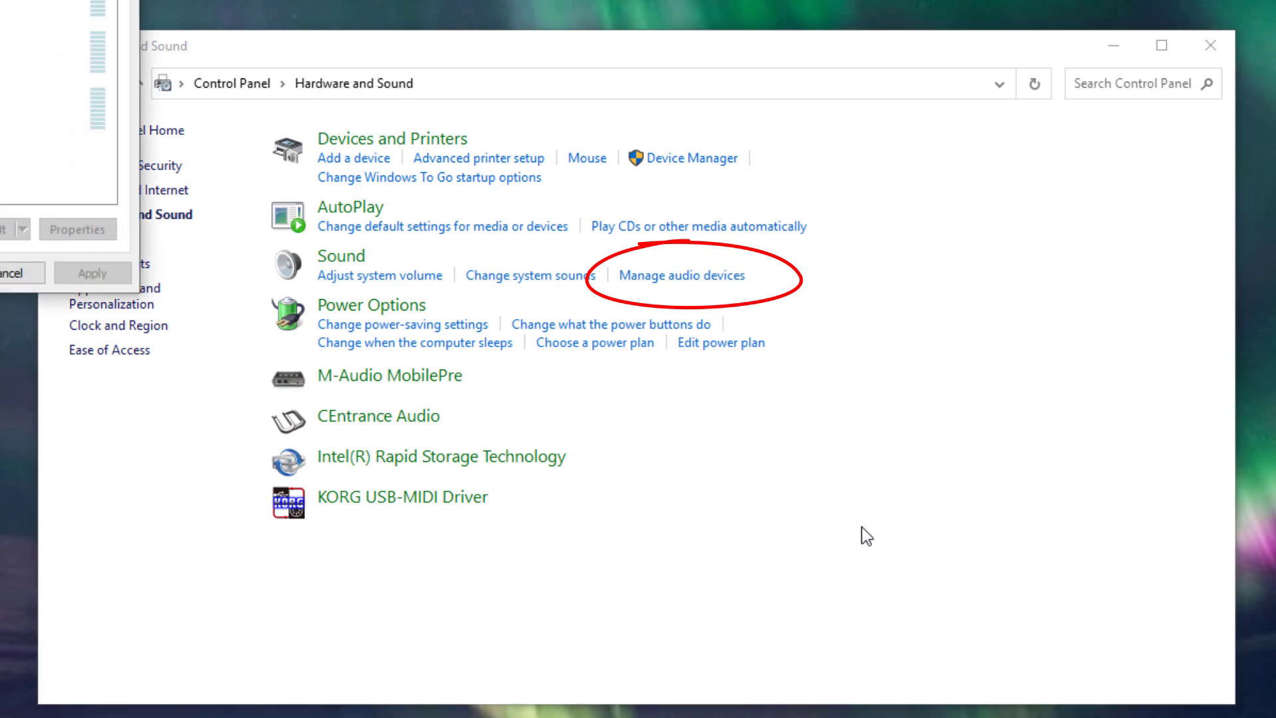
{"action": "left_click_drag", "start_coordinate": [3, 4], "coordinate": [825, 163]}
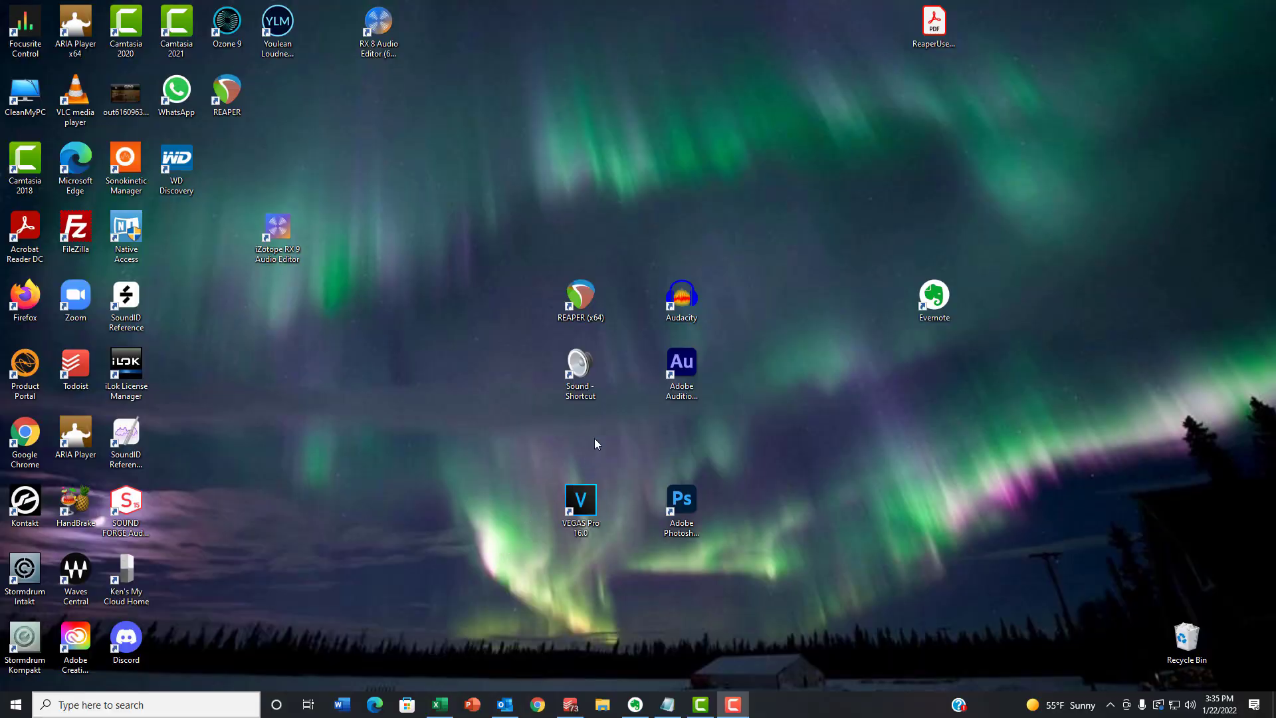
From the Sound shortcut, view the Analogue 1 + 2 recording input's level of 100
{"action": "double_click", "coordinate": [577, 366]}
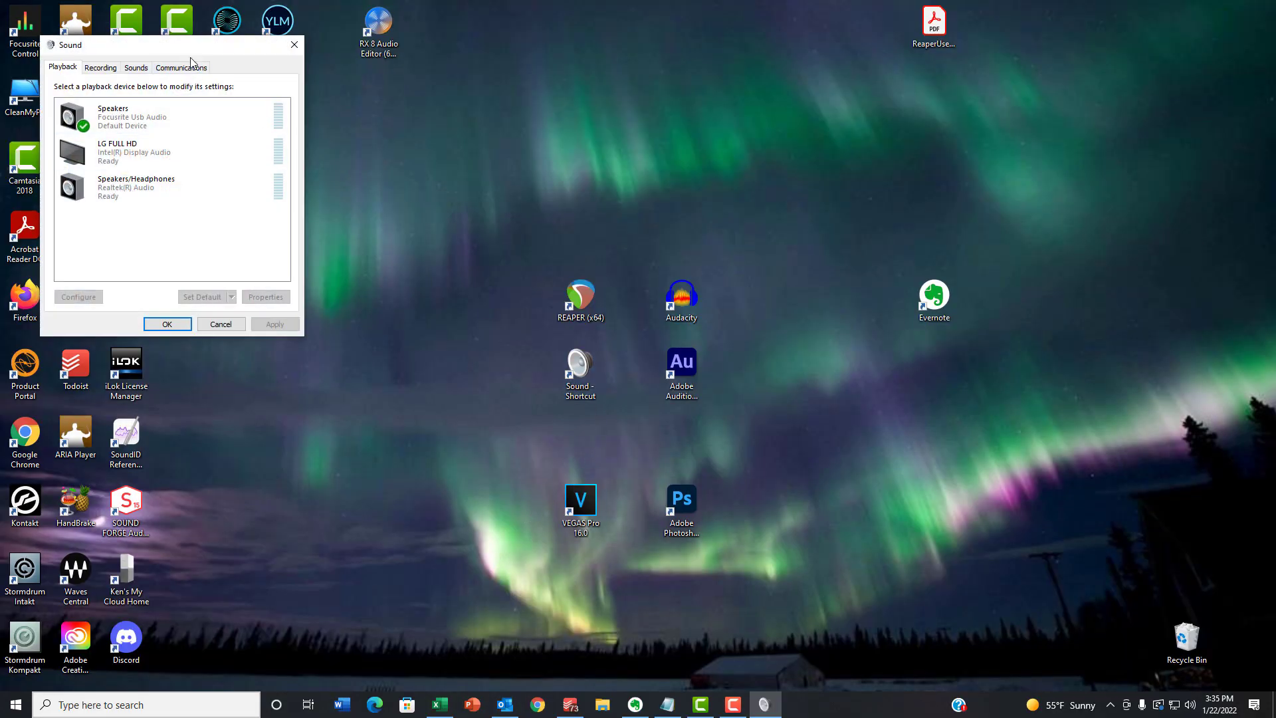
{"action": "left_click_drag", "start_coordinate": [193, 47], "coordinate": [612, 208]}
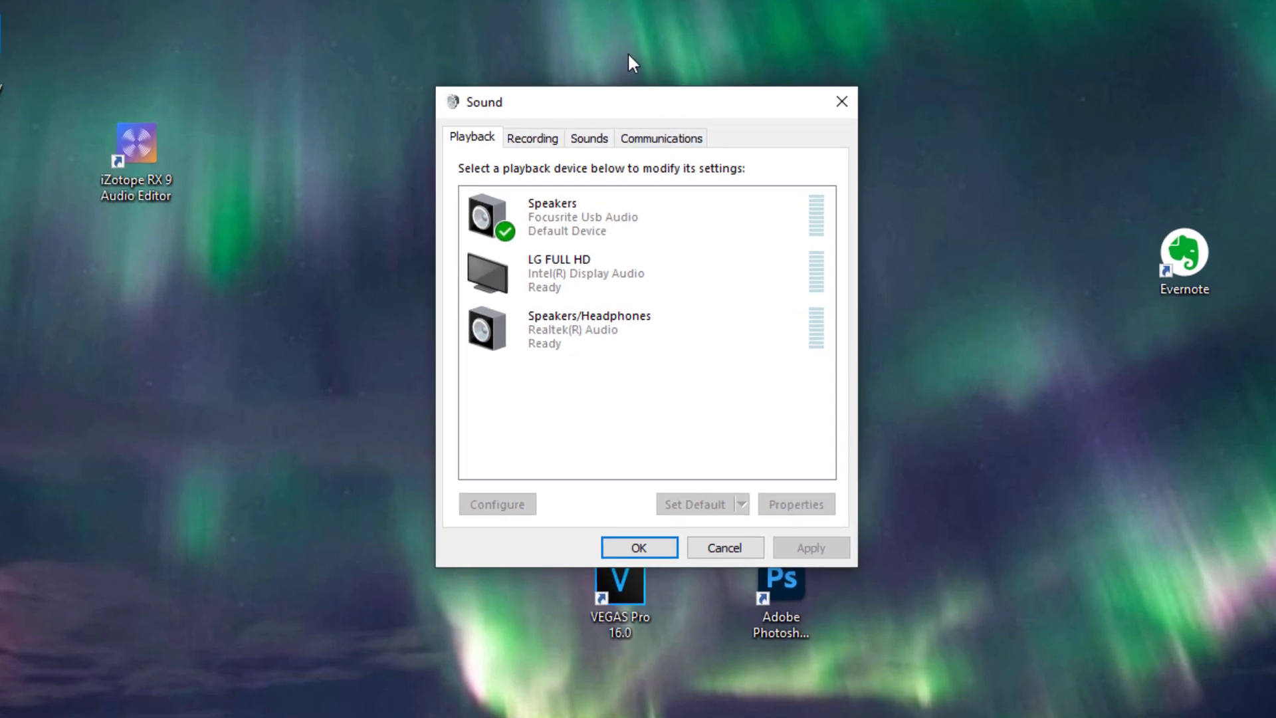
{"action": "left_click", "coordinate": [549, 136]}
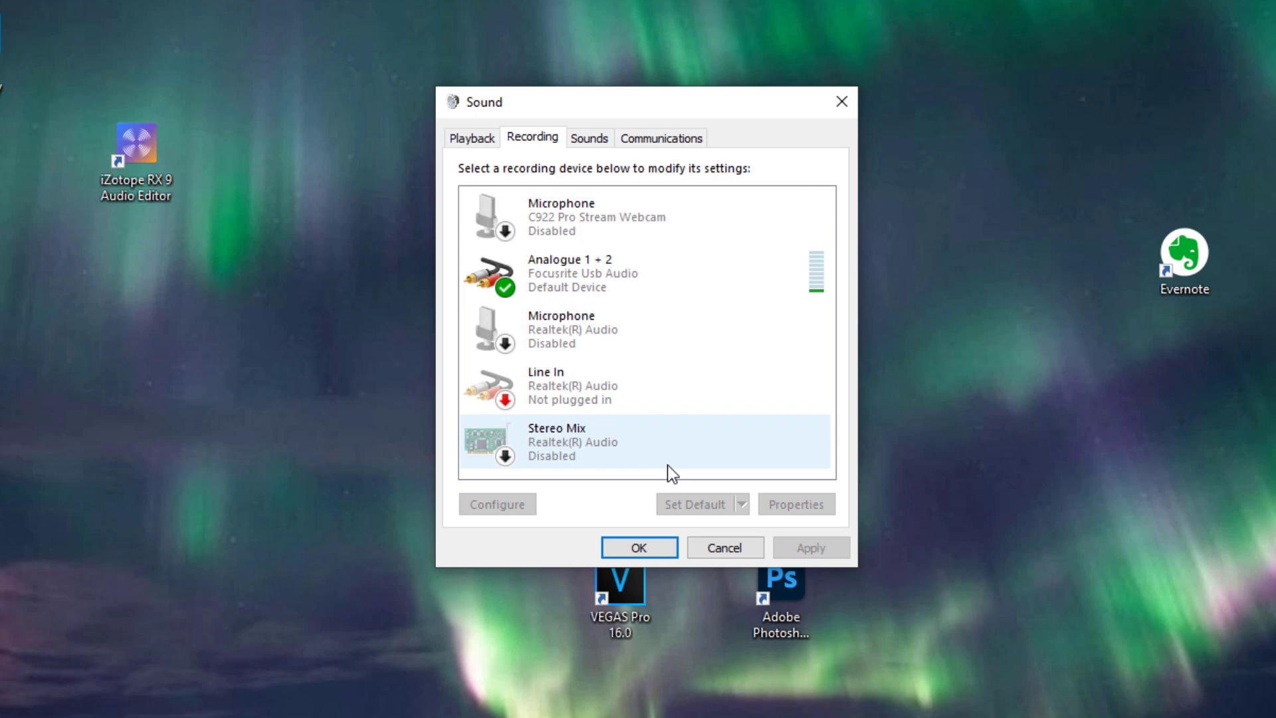
{"action": "left_click", "coordinate": [577, 282]}
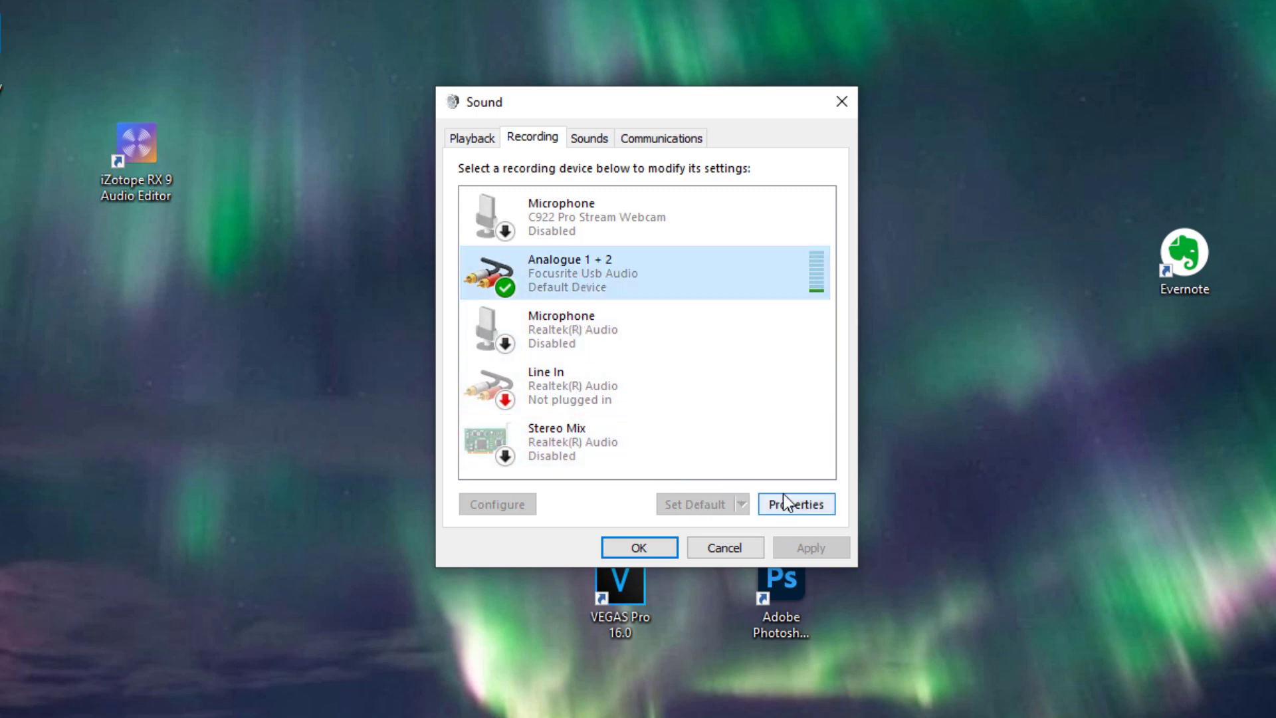
{"action": "left_click", "coordinate": [796, 503]}
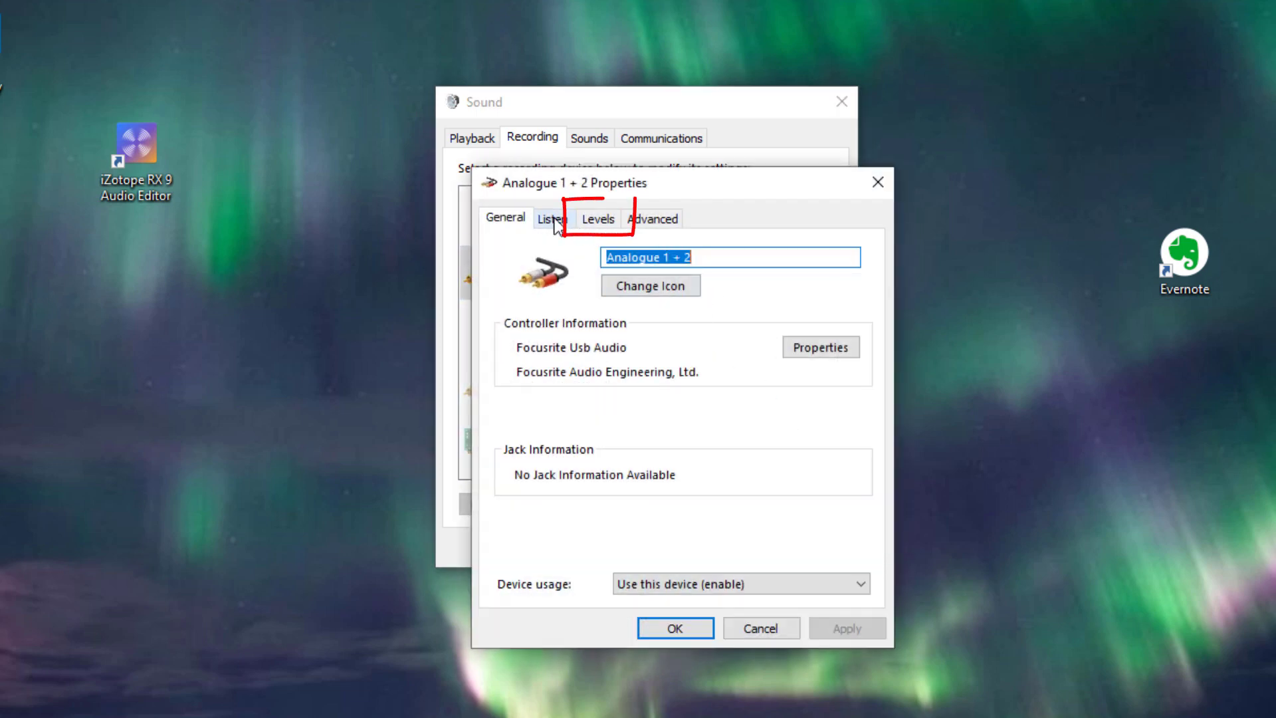
{"action": "left_click", "coordinate": [596, 218]}
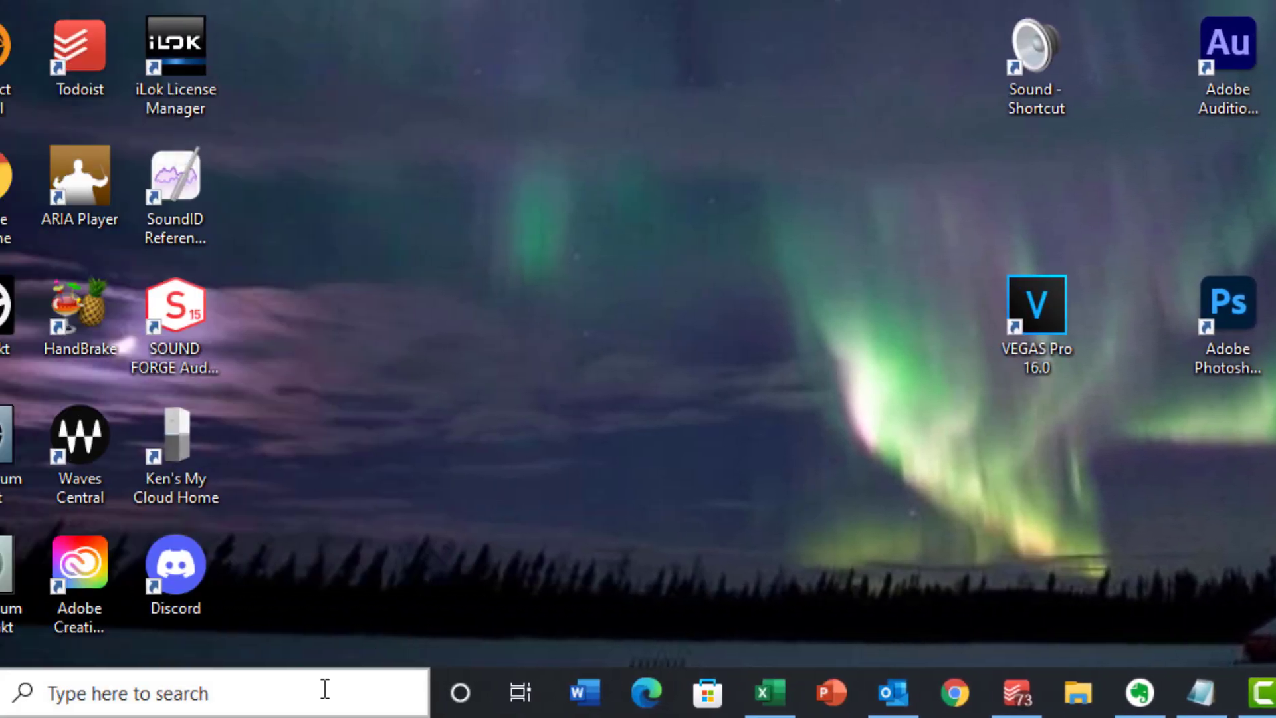
Search 'sound' and dismiss it, then show the volume control's playback device list
{"action": "left_click", "coordinate": [362, 679]}
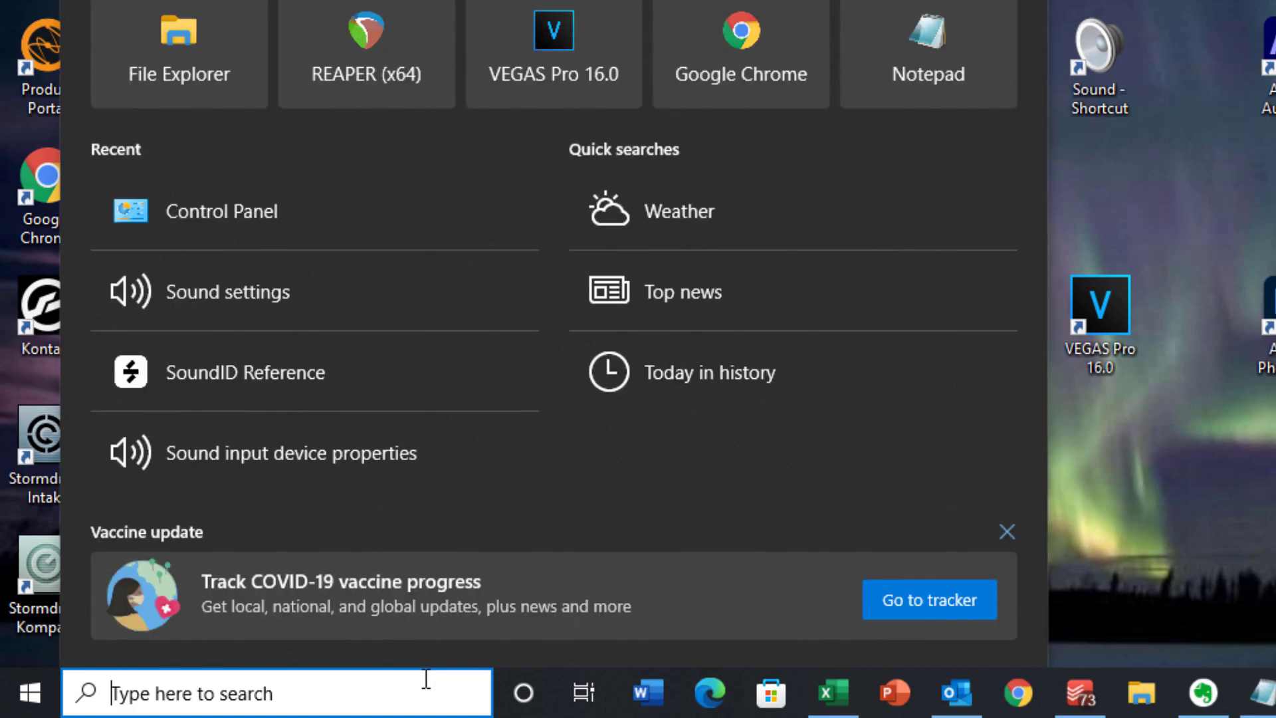
{"action": "type", "text": "sound"}
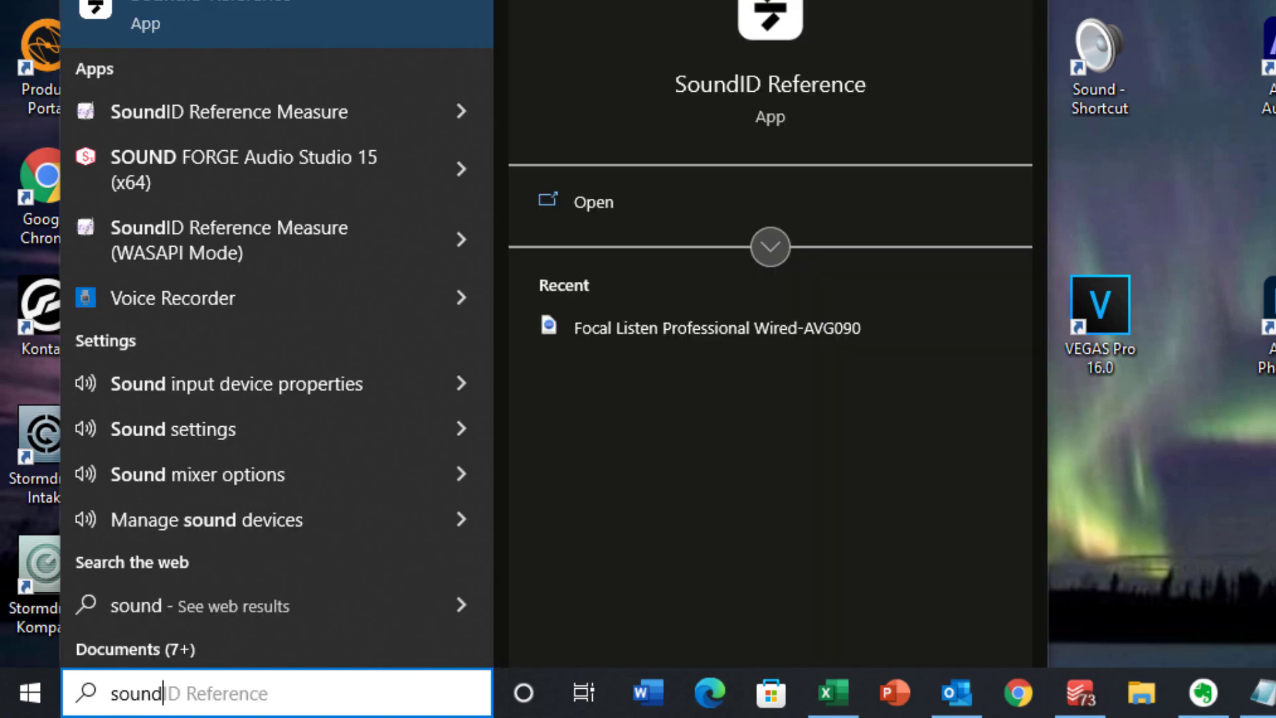
{"action": "key", "text": "Escape"}
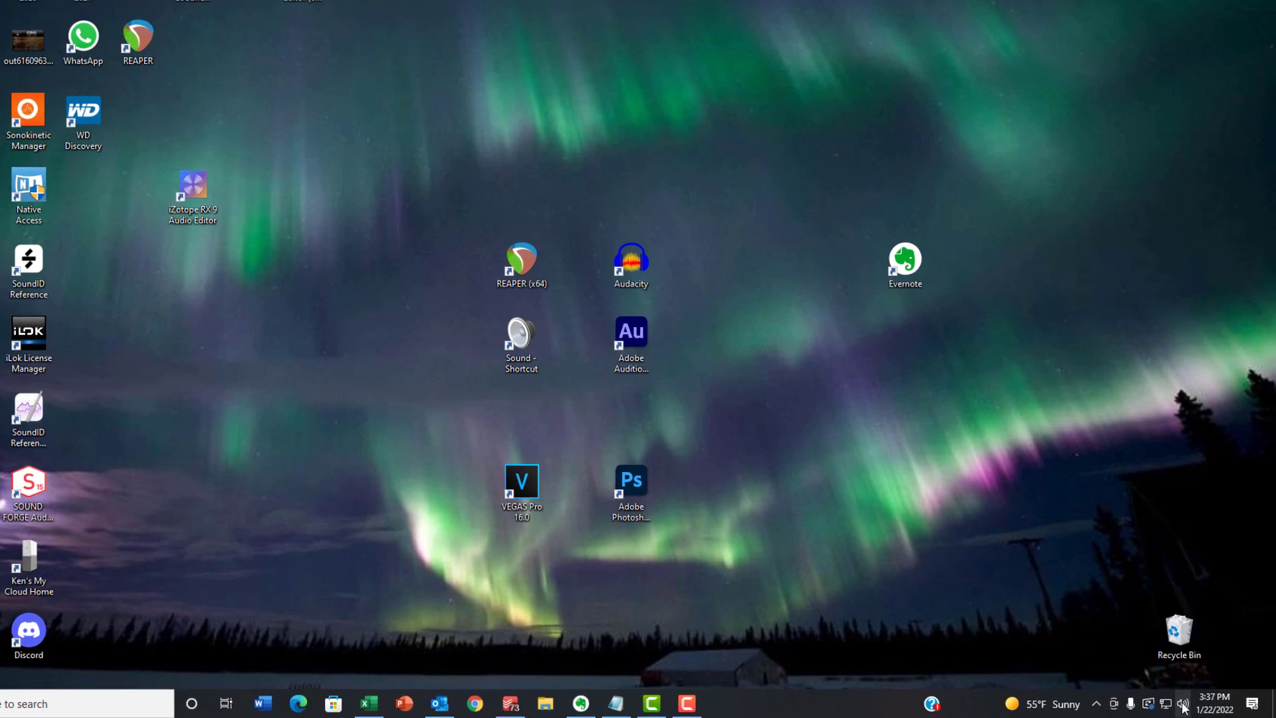
{"action": "left_click", "coordinate": [1189, 704]}
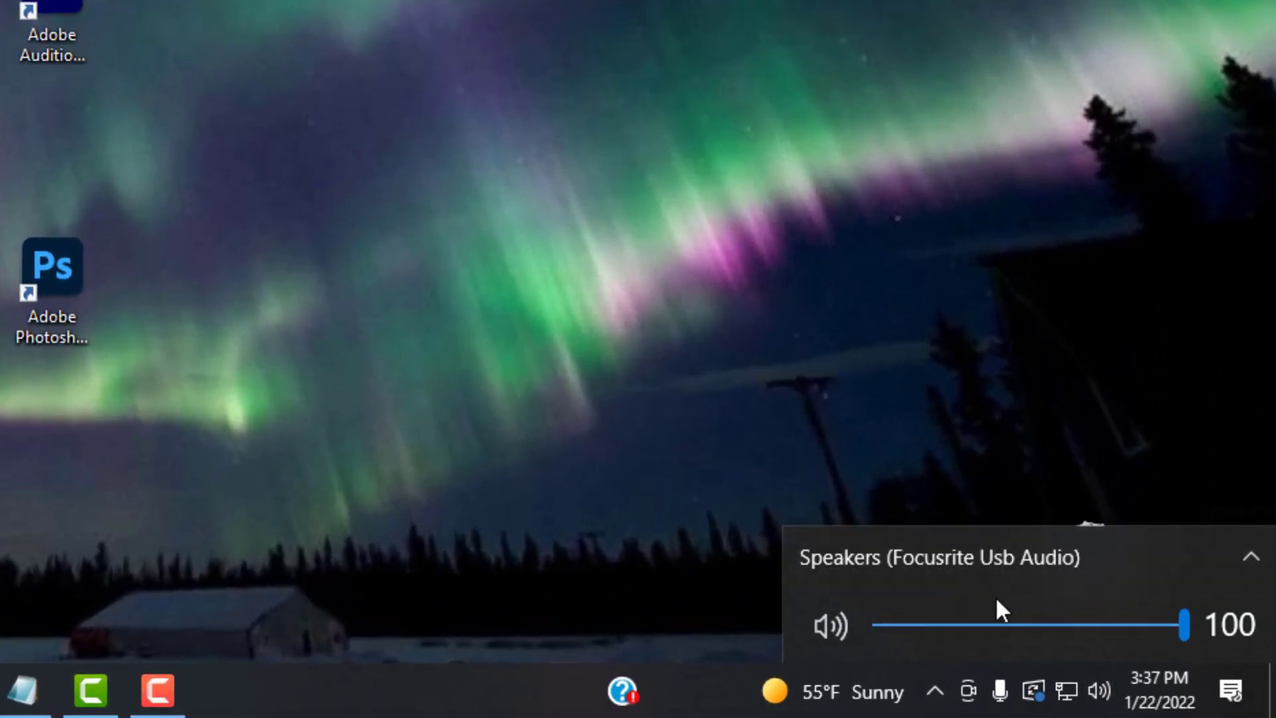
{"action": "left_click", "coordinate": [1250, 560]}
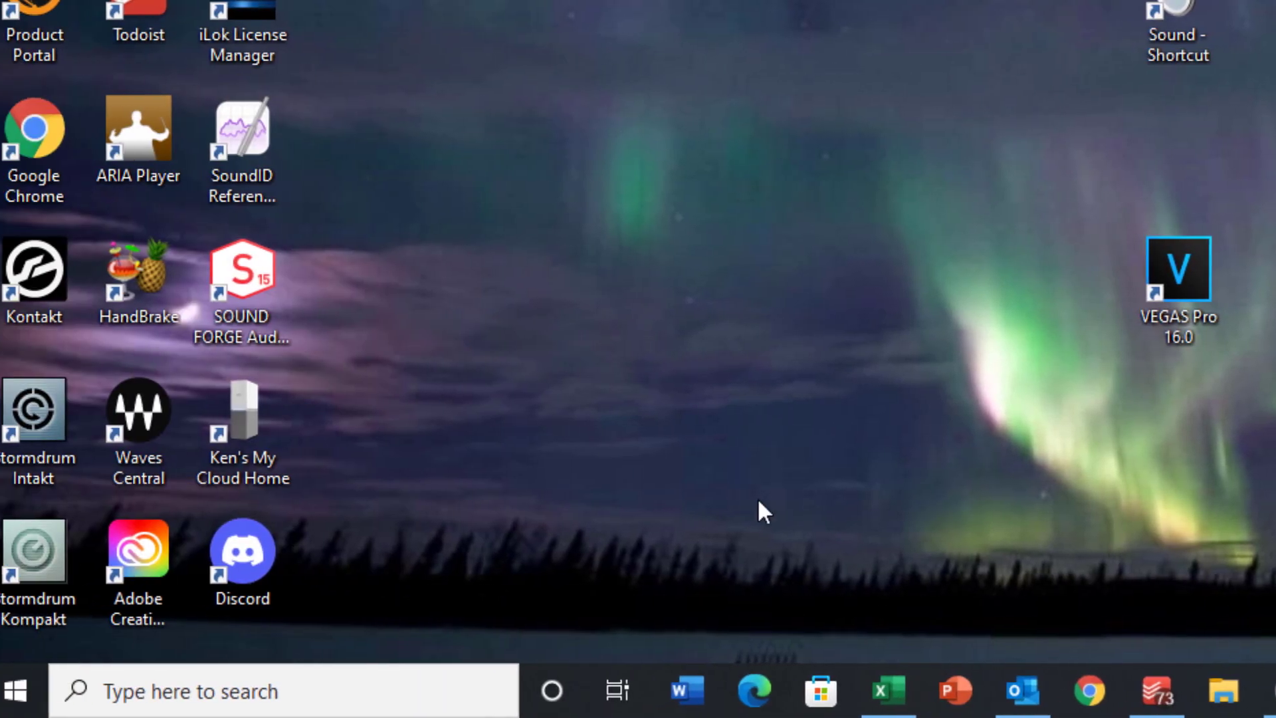
Search Windows for 'sound' from the taskbar search box
{"action": "left_click", "coordinate": [74, 690]}
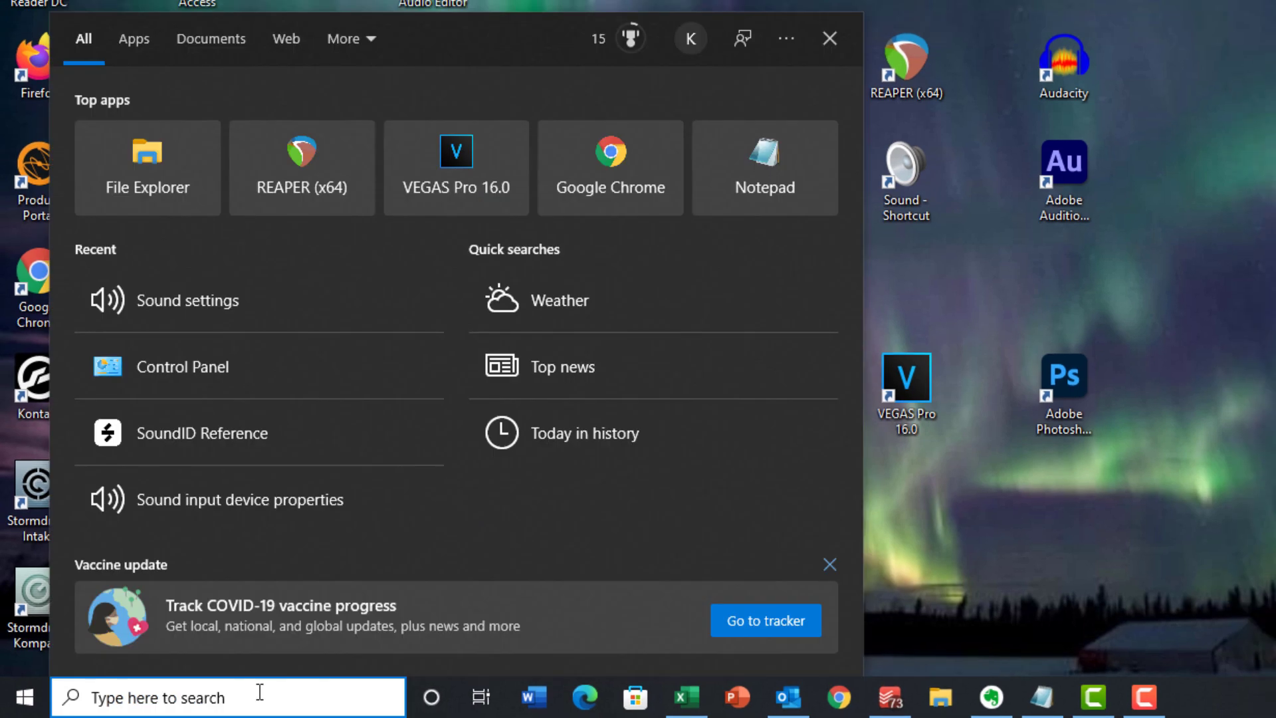
{"action": "type", "text": "sound"}
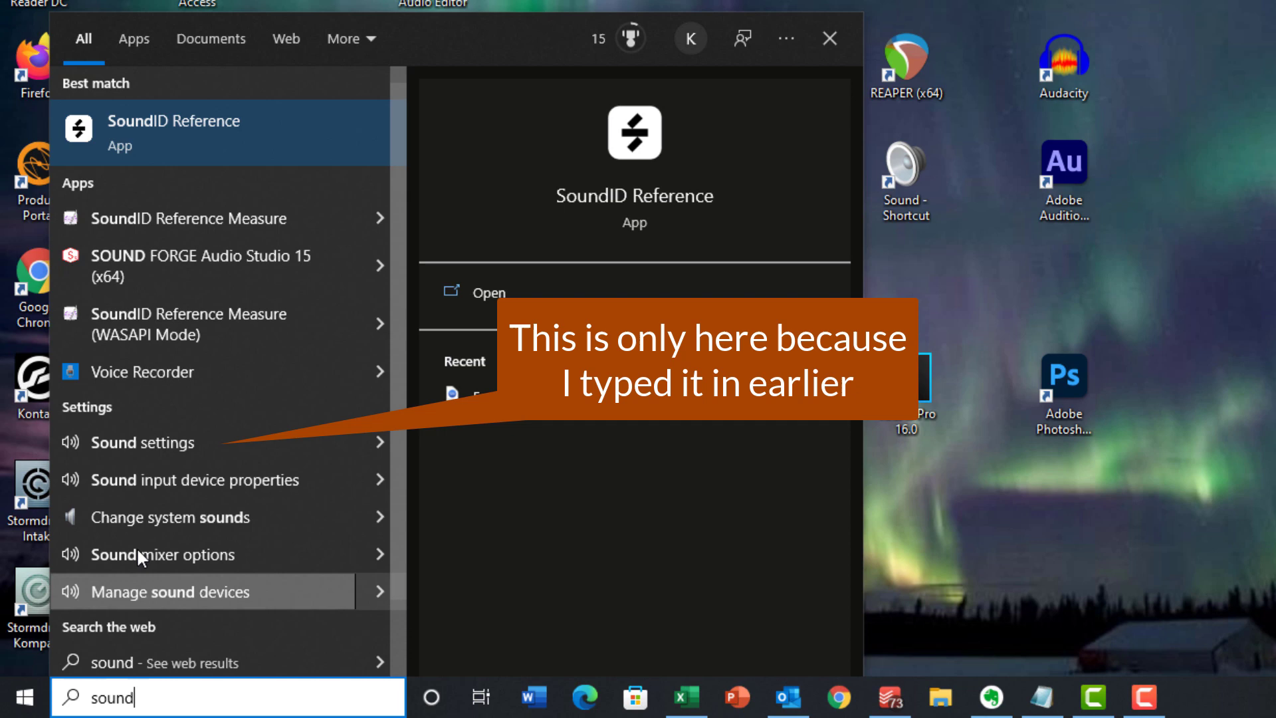
Open Settings' Sound page, browse Manage sound devices, and return to Sound
{"action": "left_click", "coordinate": [171, 442]}
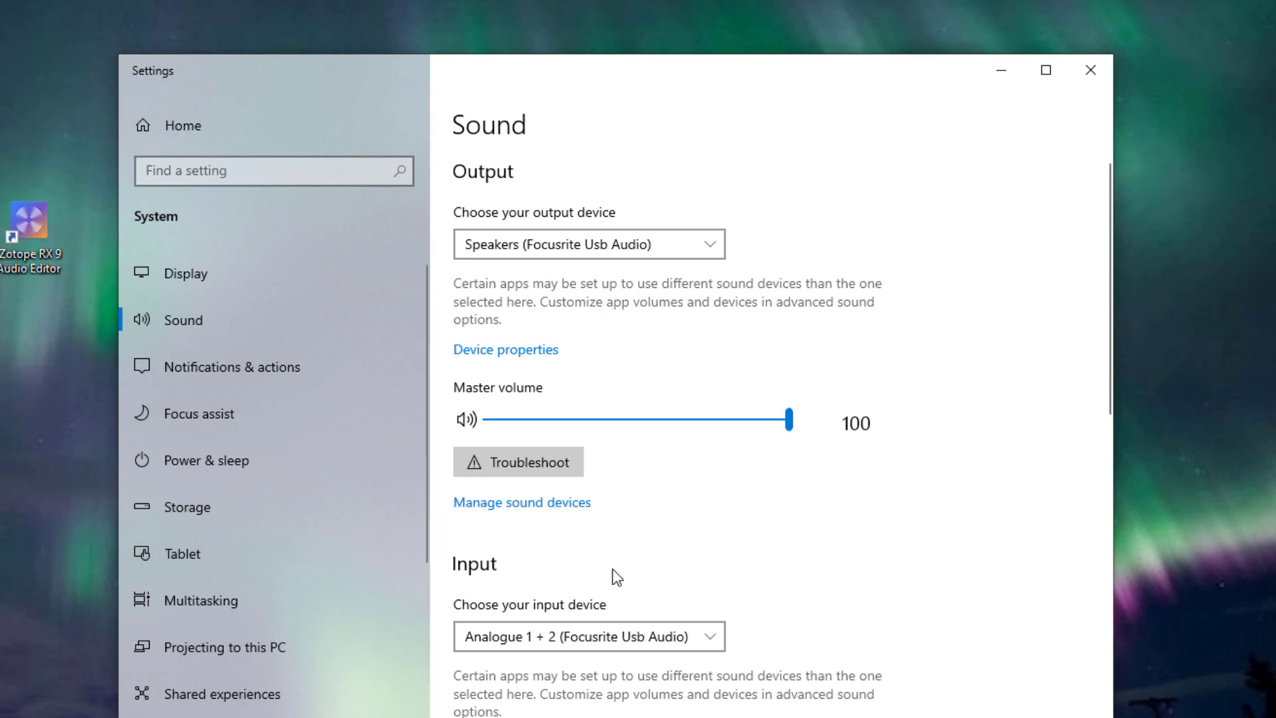
{"action": "left_click", "coordinate": [543, 504]}
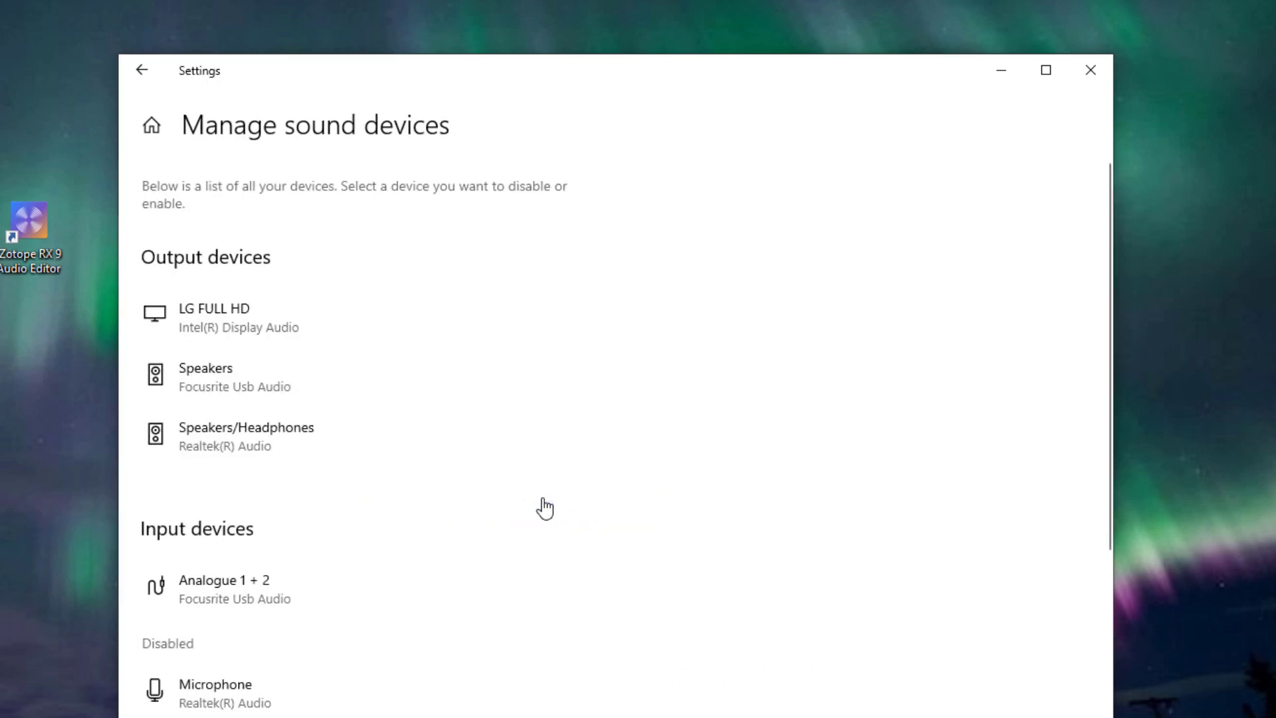
{"action": "scroll", "coordinate": [640, 568], "scroll_direction": "down", "scroll_amount": 2}
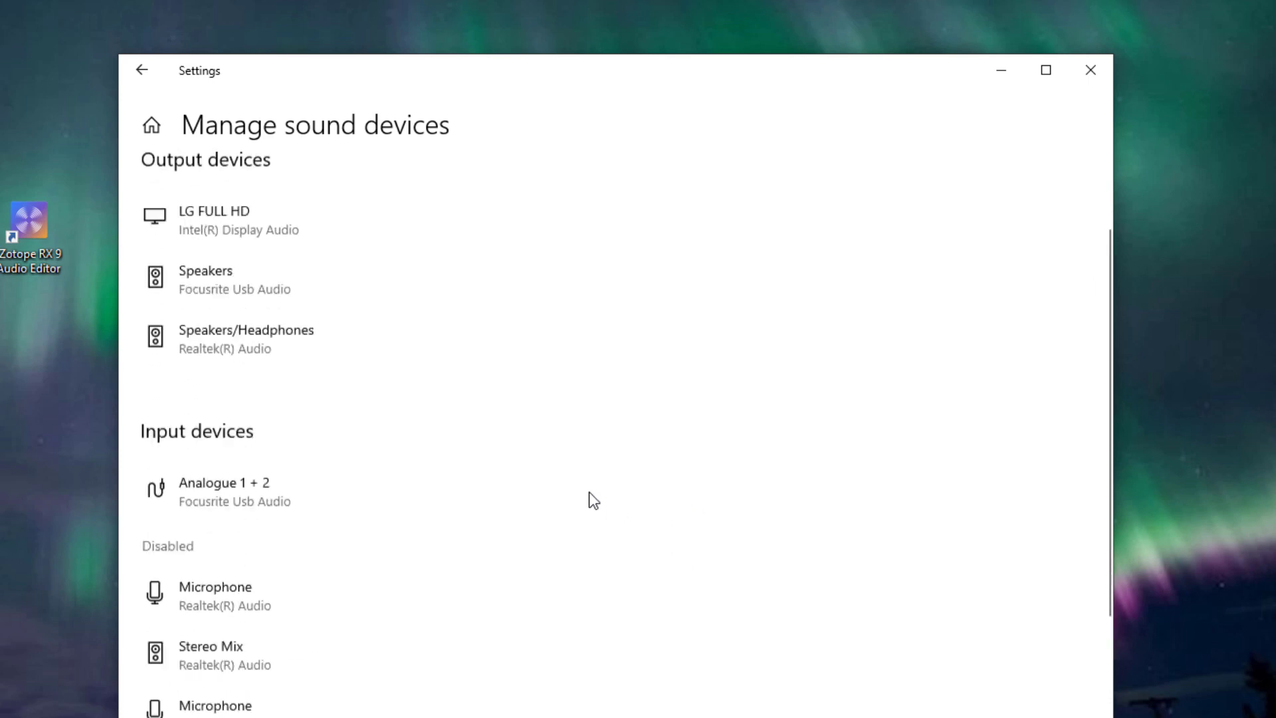
{"action": "scroll", "coordinate": [589, 492], "scroll_direction": "up", "scroll_amount": 2}
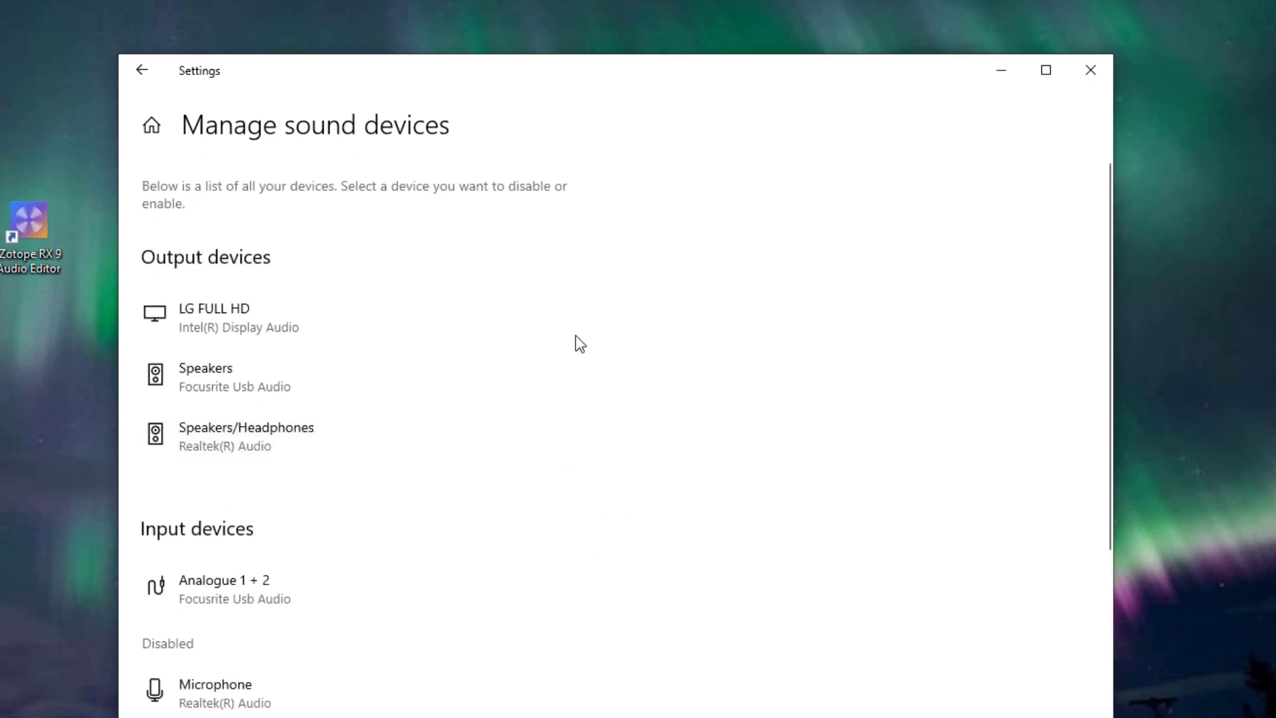
{"action": "left_click", "coordinate": [142, 69]}
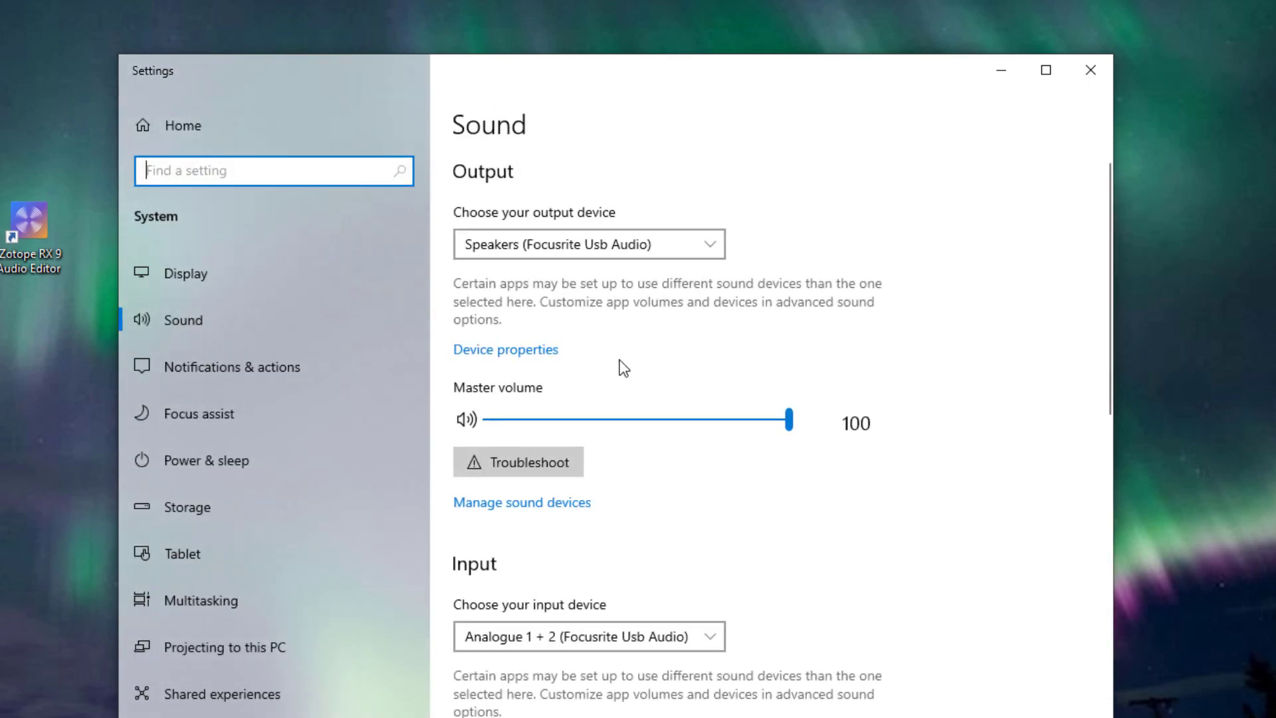
Open the output device's properties and its Additional device properties dialog
{"action": "left_click", "coordinate": [532, 352]}
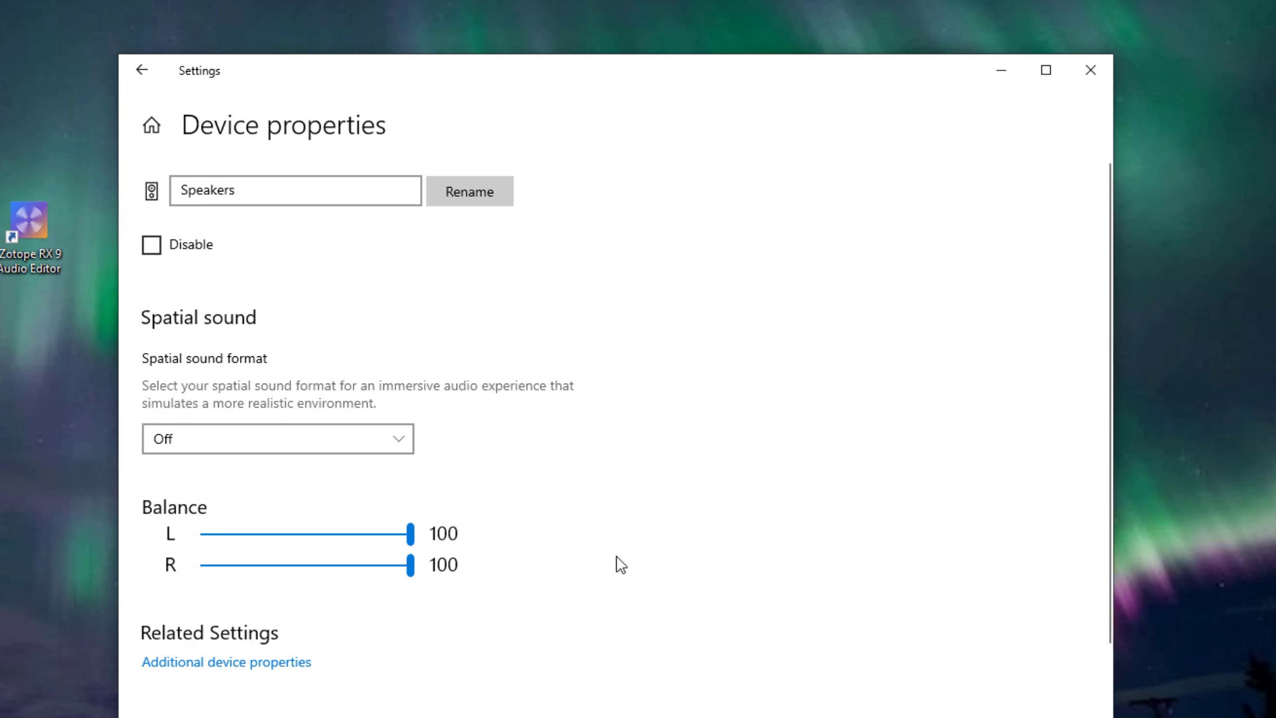
{"action": "scroll", "coordinate": [616, 556], "scroll_direction": "down", "scroll_amount": 1}
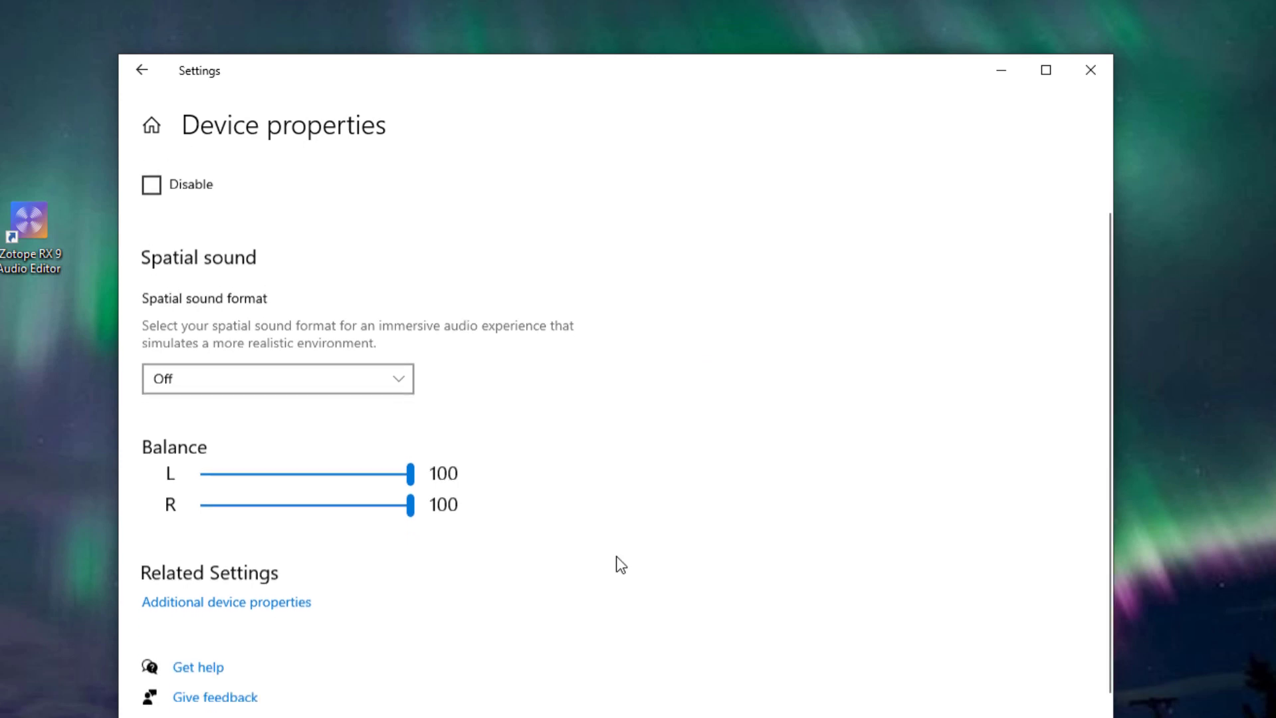
{"action": "left_click", "coordinate": [284, 592]}
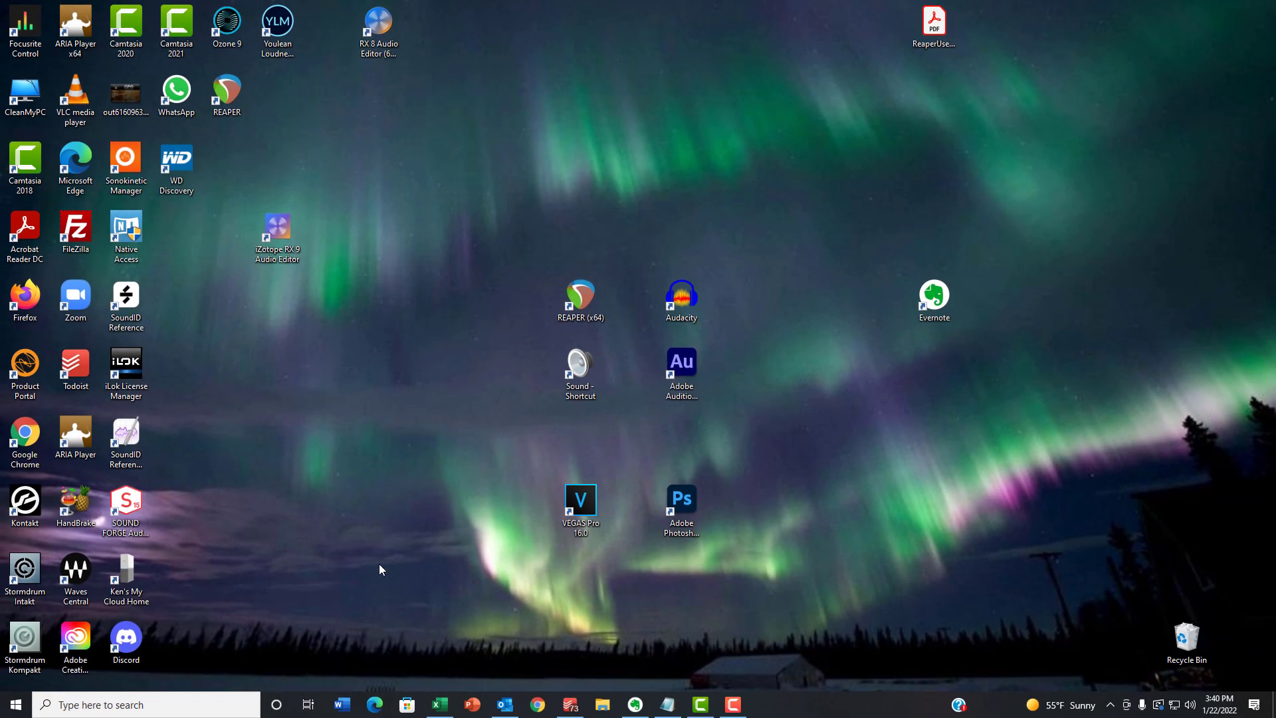
Open Control Panel via search and reach the Sound dialog from Hardware and Sound
{"action": "left_click", "coordinate": [223, 699]}
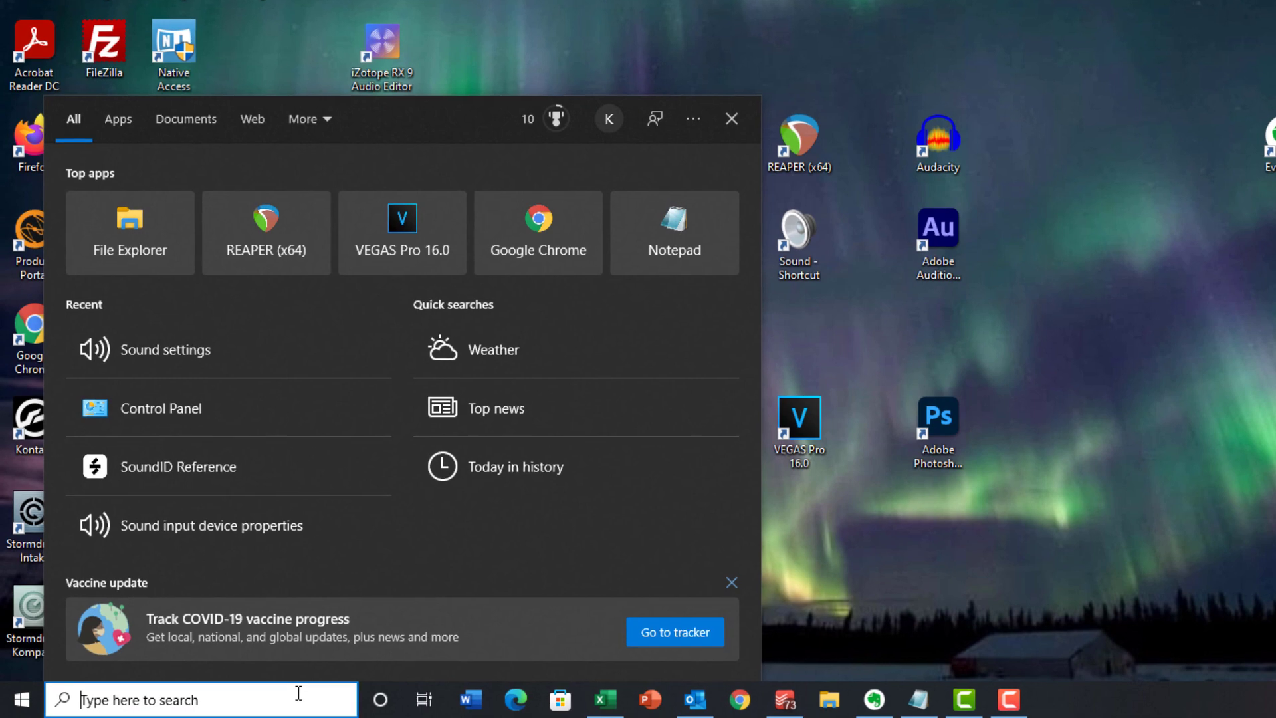
{"action": "type", "text": "contol"}
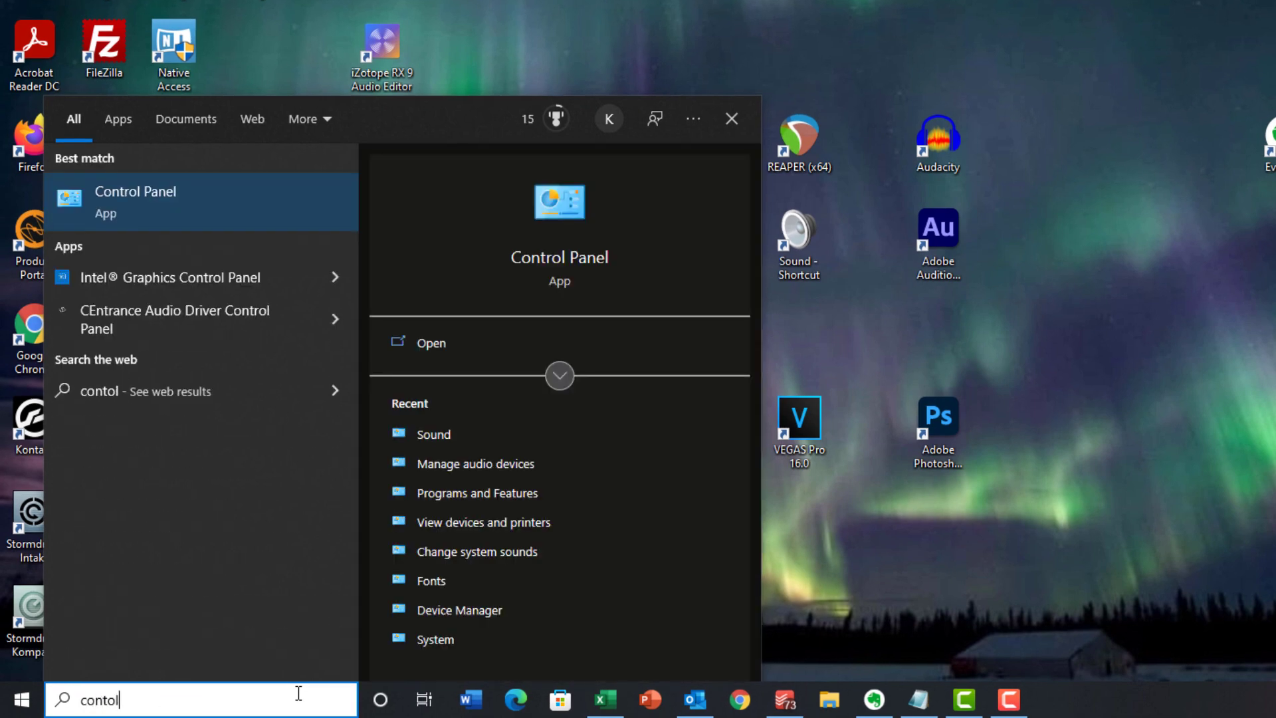
{"action": "left_click", "coordinate": [138, 198]}
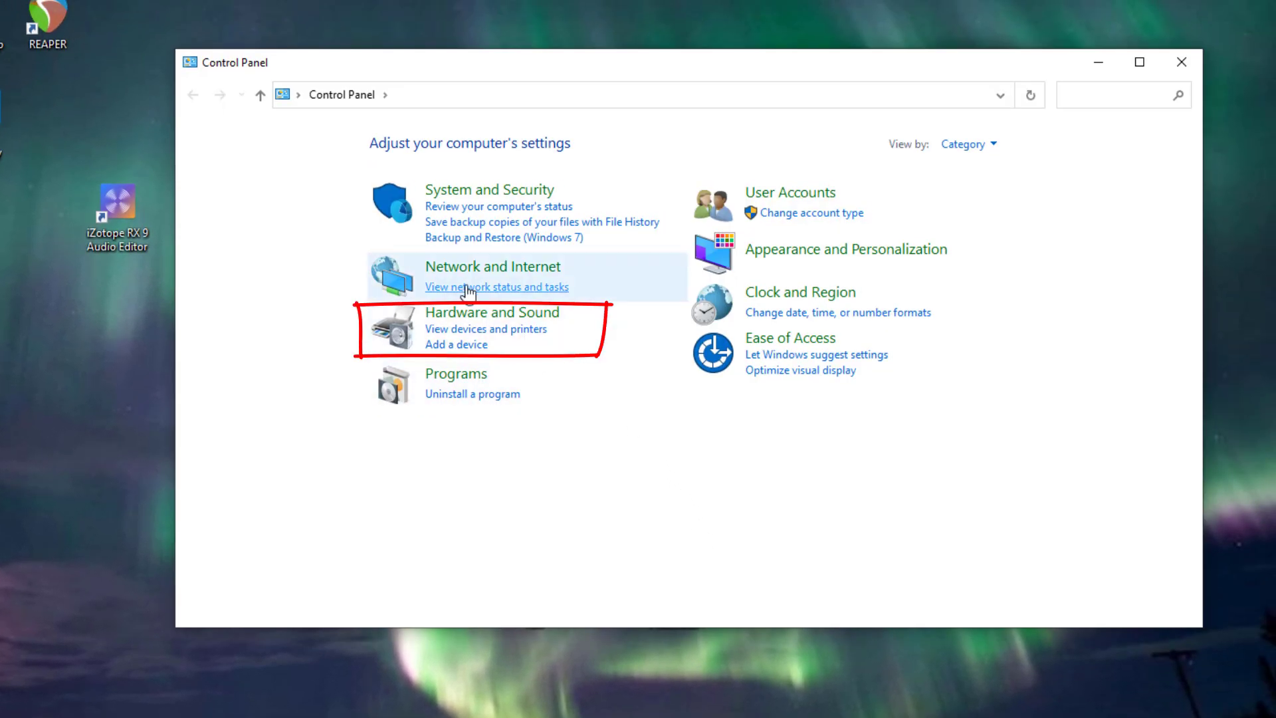
{"action": "left_click", "coordinate": [458, 313]}
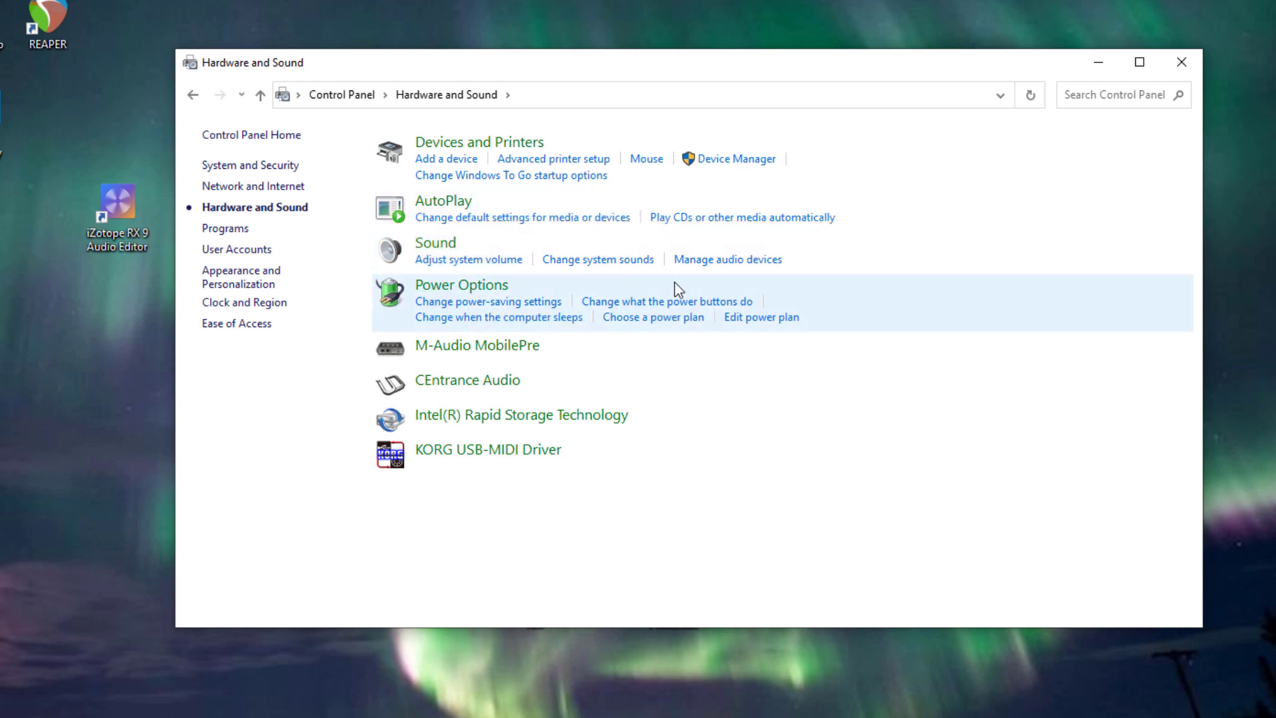
{"action": "left_click", "coordinate": [731, 261]}
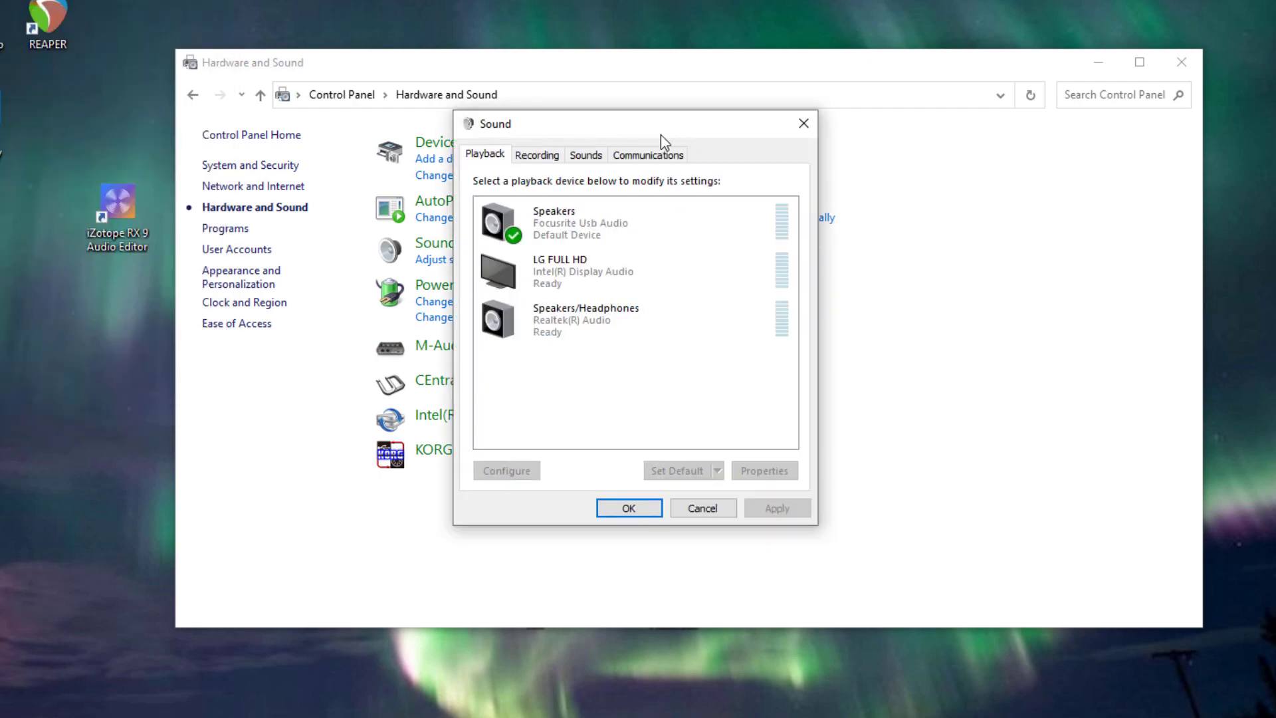
View the Recording devices, then cancel the Sound dialog and close Hardware and Sound
{"action": "key", "text": "ctrl+Tab"}
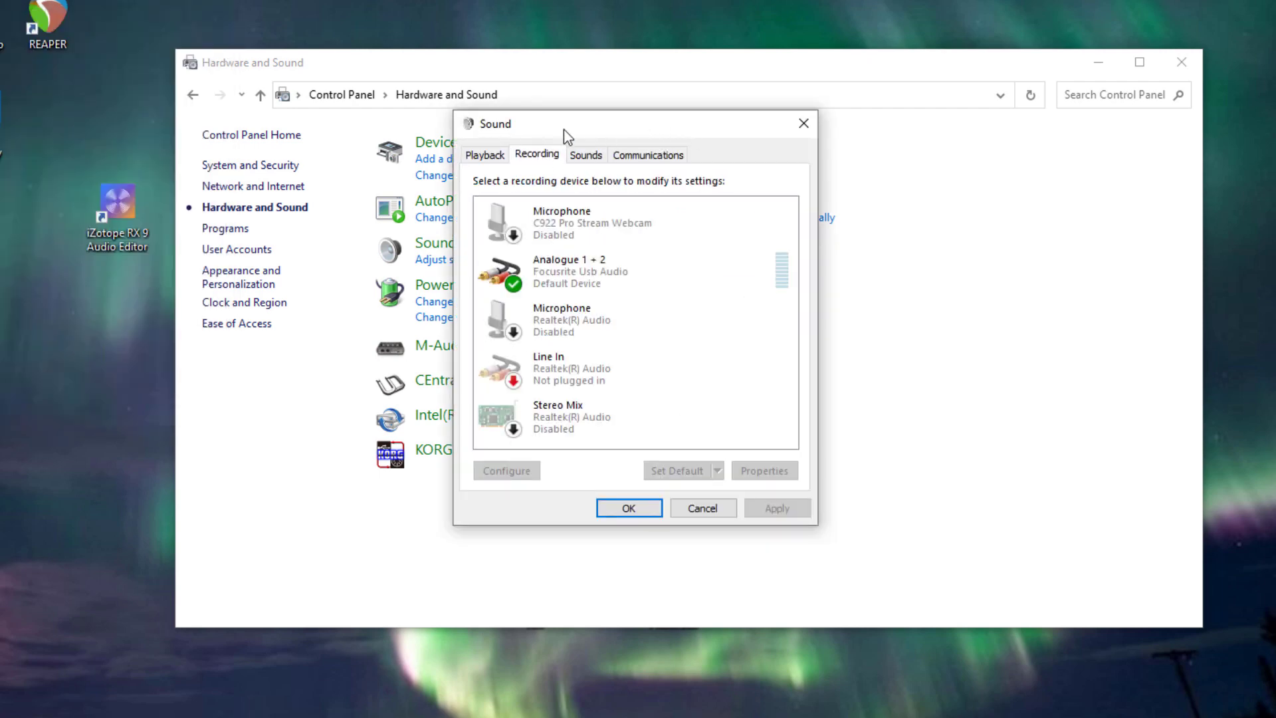
{"action": "left_click", "coordinate": [691, 512]}
{"action": "left_click", "coordinate": [1182, 62]}
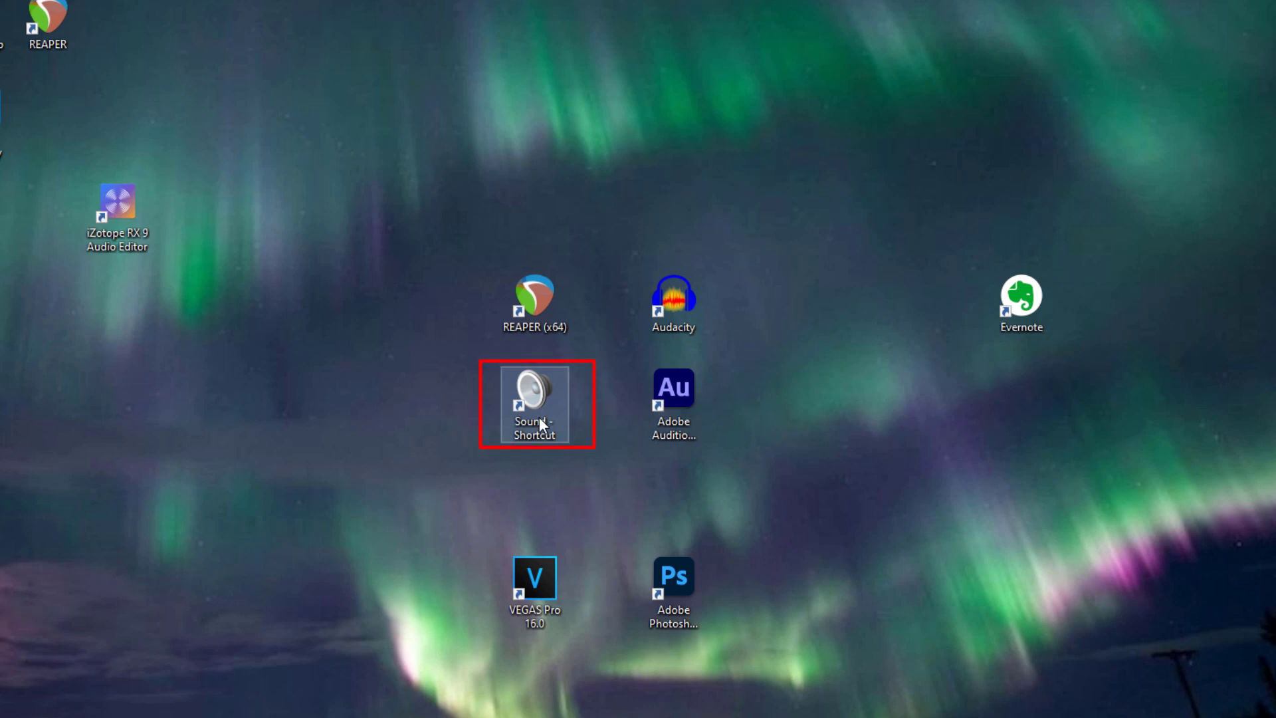
Test the desktop Sound shortcut, then close the Sound dialog
{"action": "double_click", "coordinate": [539, 416]}
{"action": "left_click_drag", "start_coordinate": [166, 91], "coordinate": [640, 148]}
{"action": "left_click", "coordinate": [648, 526]}
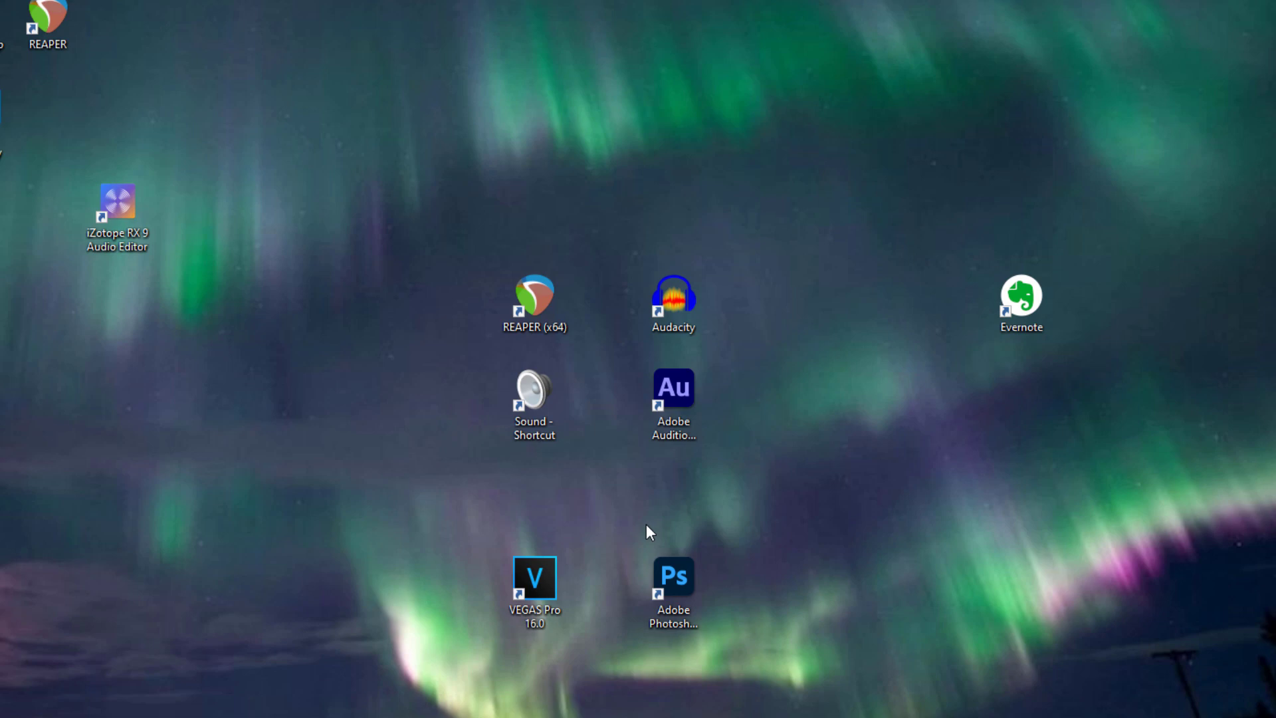
Open Control Panel by searching 'contr' from the taskbar
{"action": "left_click", "coordinate": [198, 704]}
{"action": "type", "text": "con"}
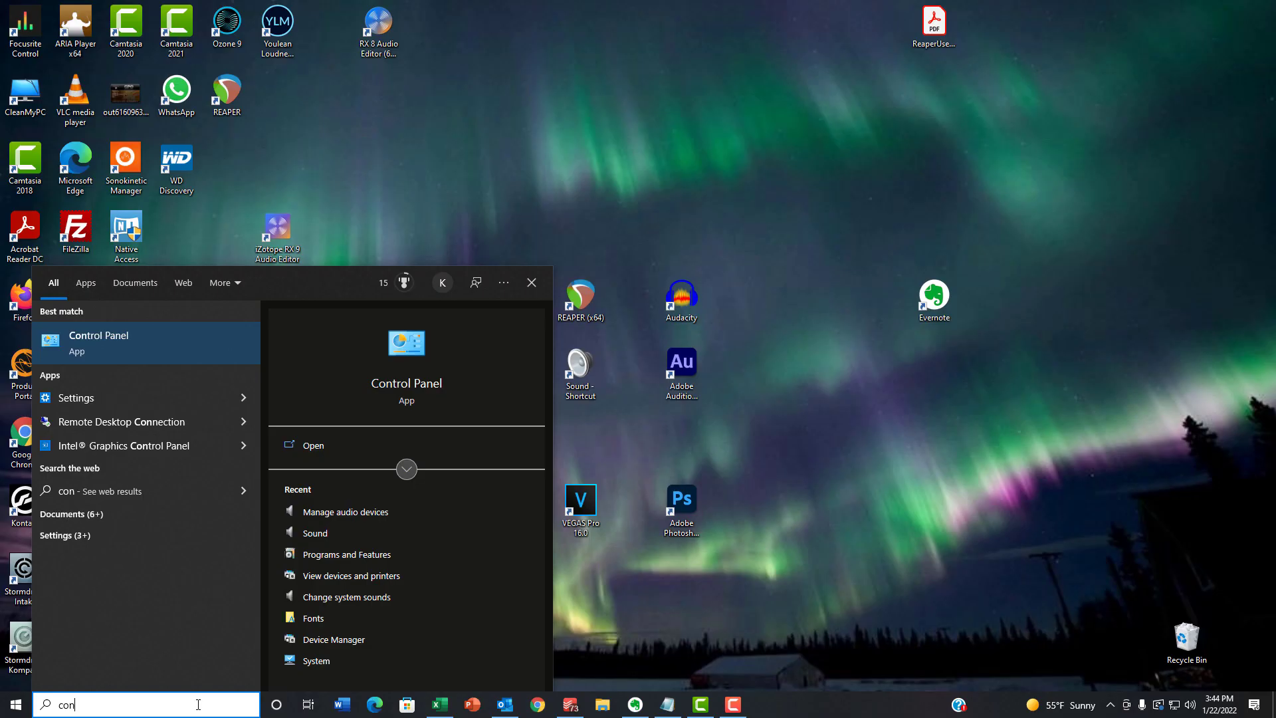
{"action": "type", "text": "tr"}
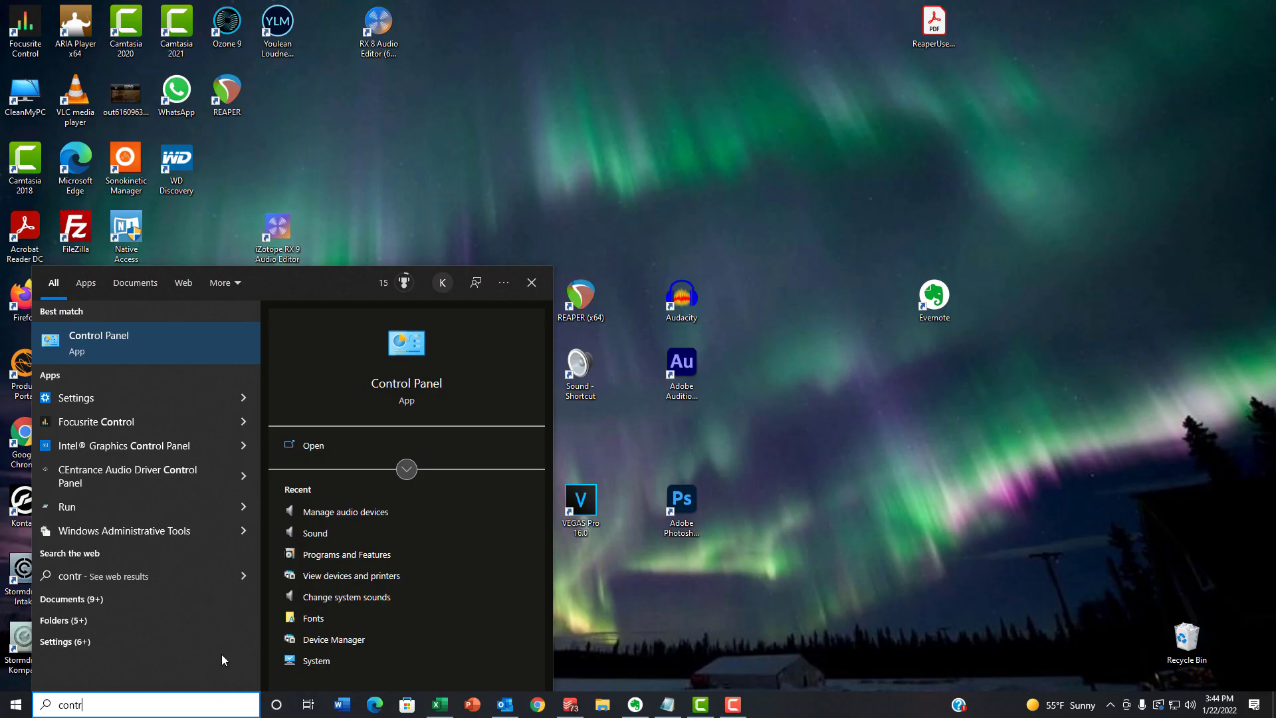
{"action": "left_click", "coordinate": [107, 336]}
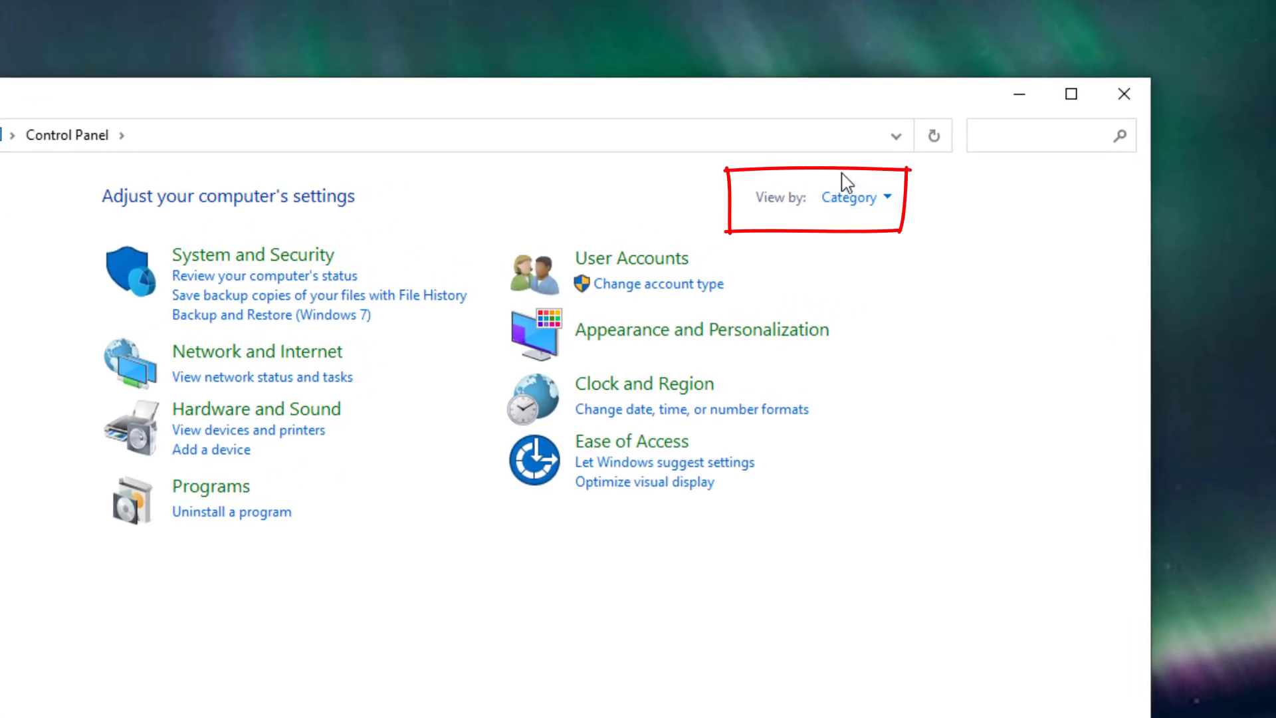
Switch View by to Small icons and put a Sound shortcut on the desktop
{"action": "left_click", "coordinate": [888, 196]}
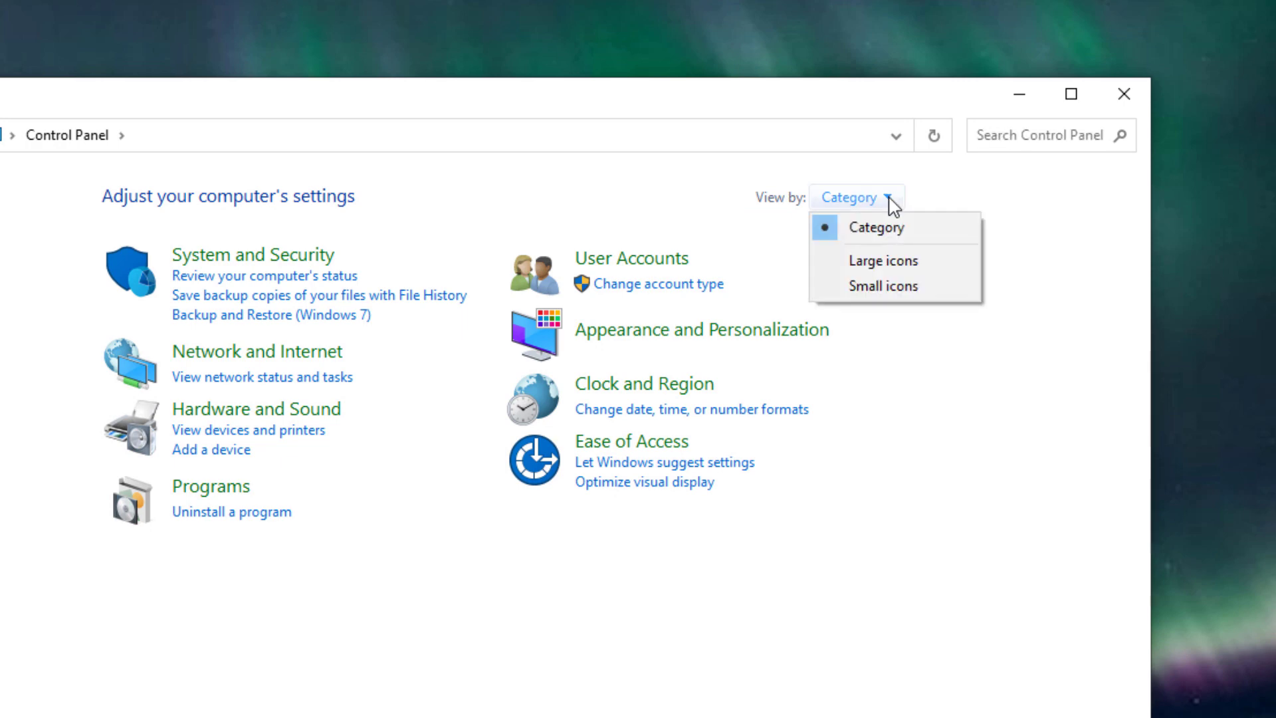
{"action": "left_click", "coordinate": [885, 287]}
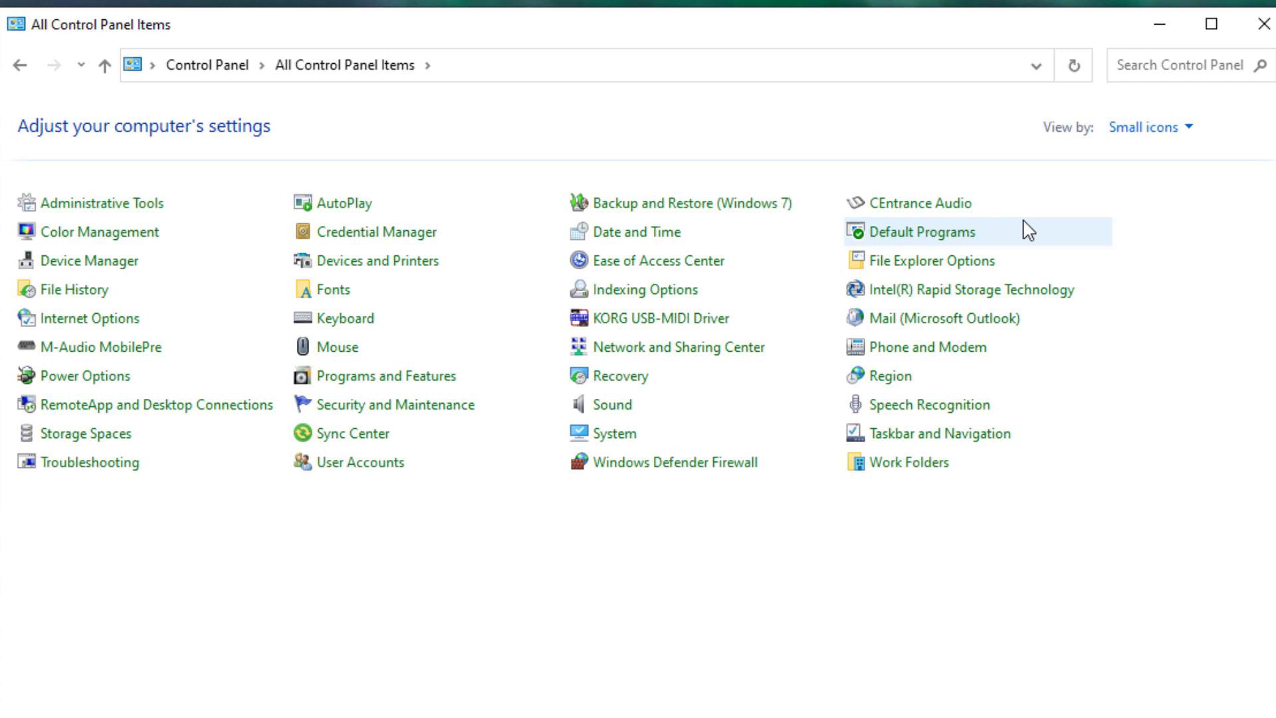
{"action": "right_click", "coordinate": [636, 412]}
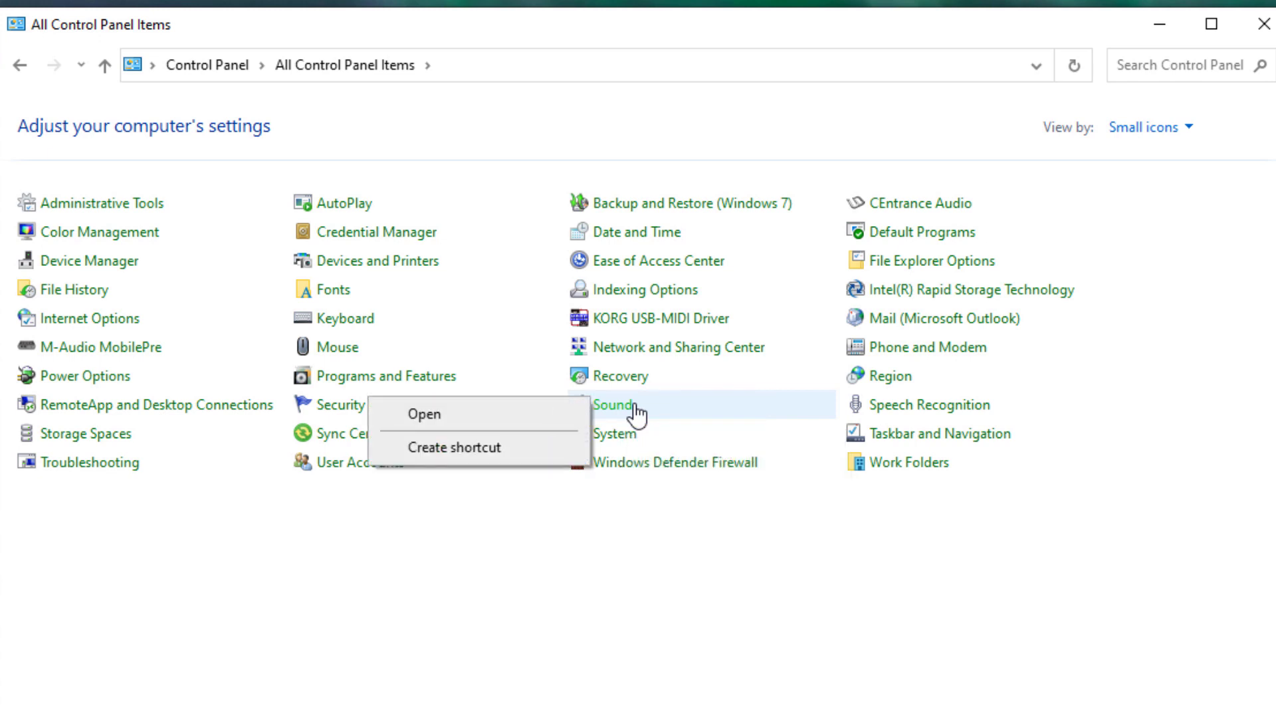
{"action": "left_click", "coordinate": [465, 447]}
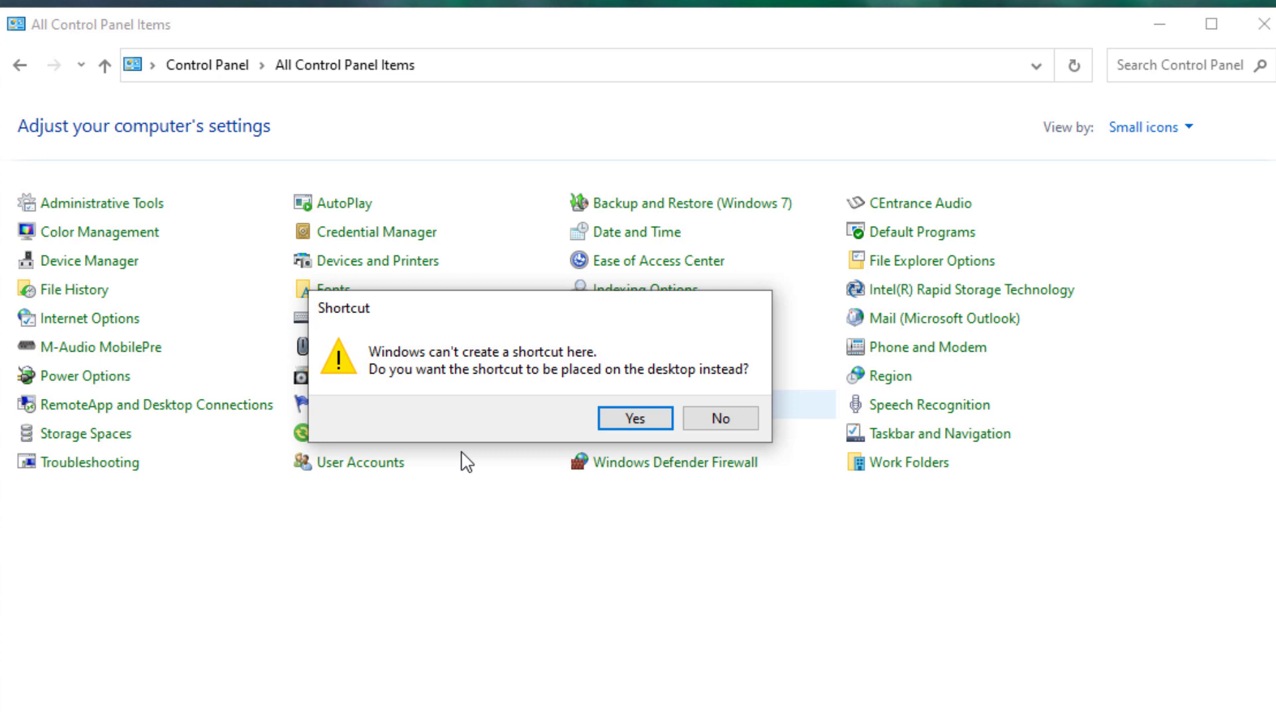
{"action": "left_click", "coordinate": [620, 419]}
{"action": "left_click", "coordinate": [1160, 24]}
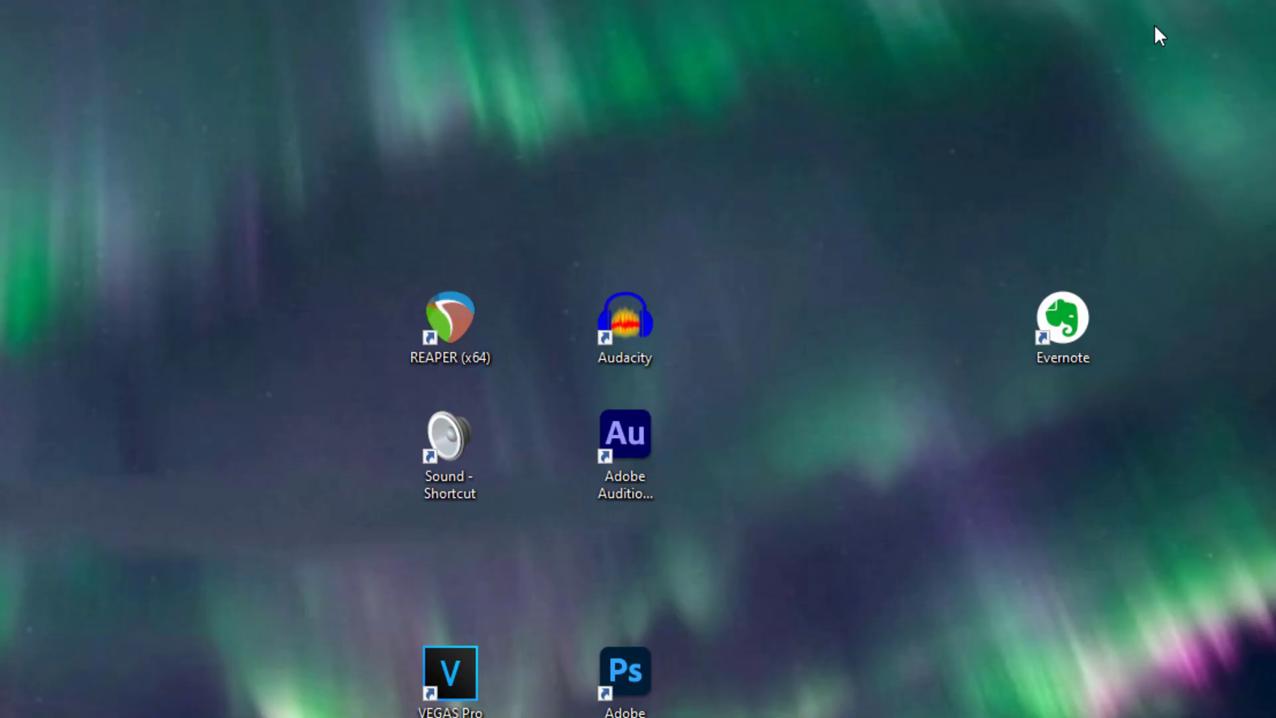
Launch the 'Sound - Shortcut' desktop icon to bring up the classic Sound dialog
{"action": "double_click", "coordinate": [446, 444]}
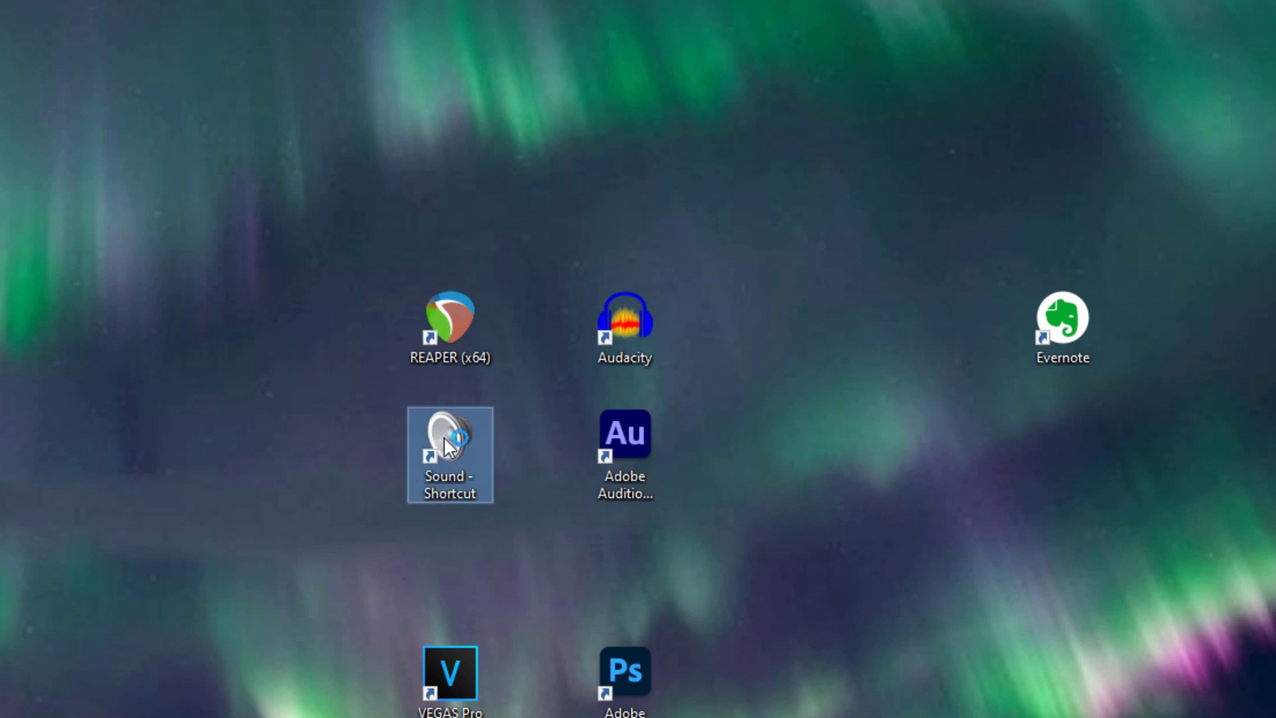